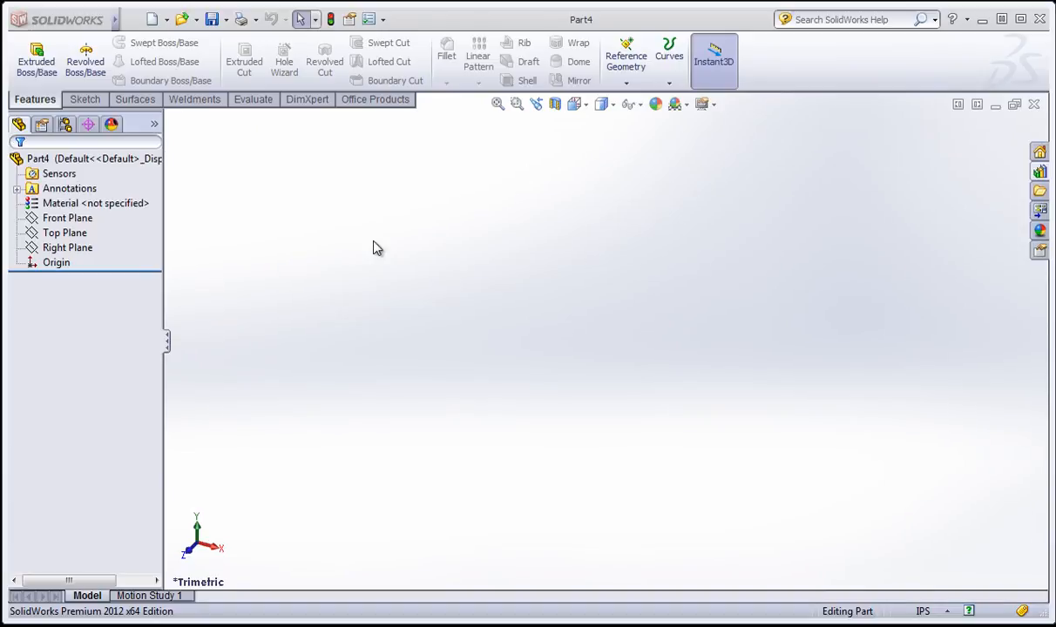
Start a new sketch on the Front Plane
left_click(78, 100)
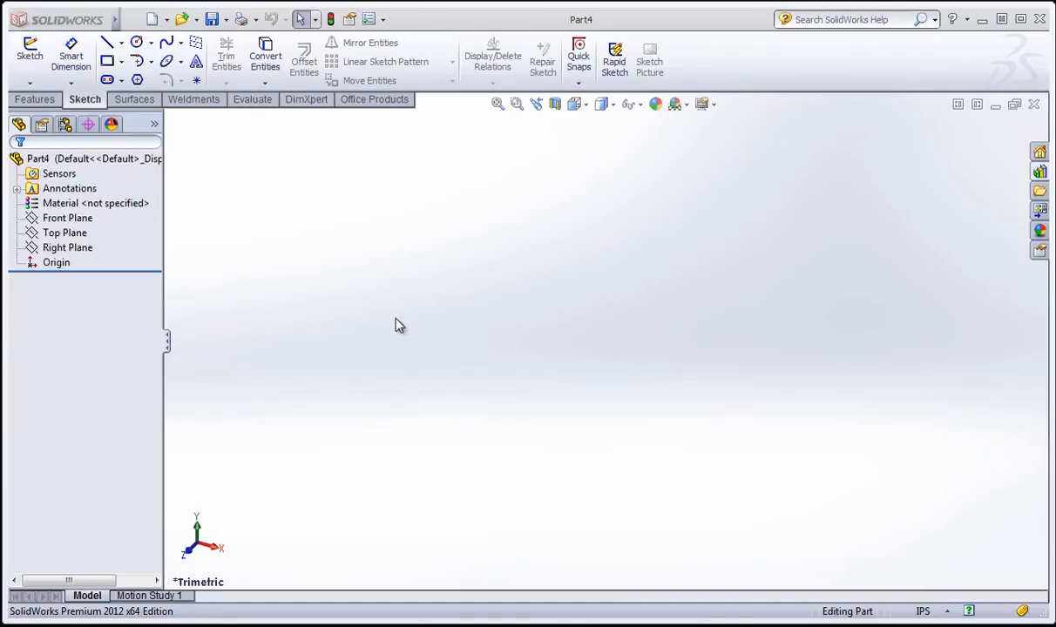
left_click(68, 217)
left_click(591, 300)
left_click(74, 220)
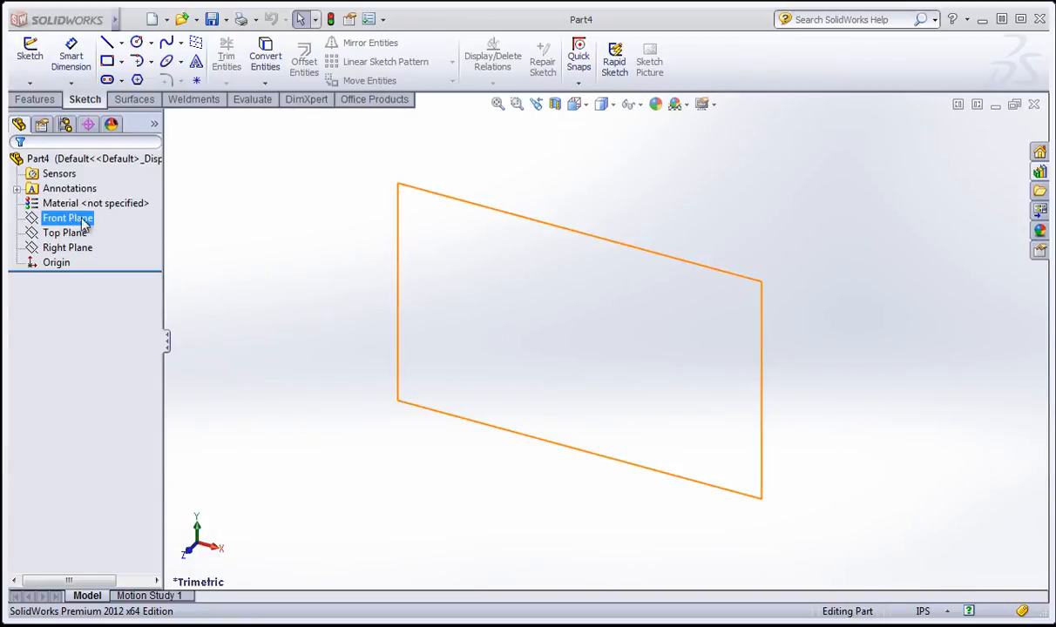
left_click(68, 222)
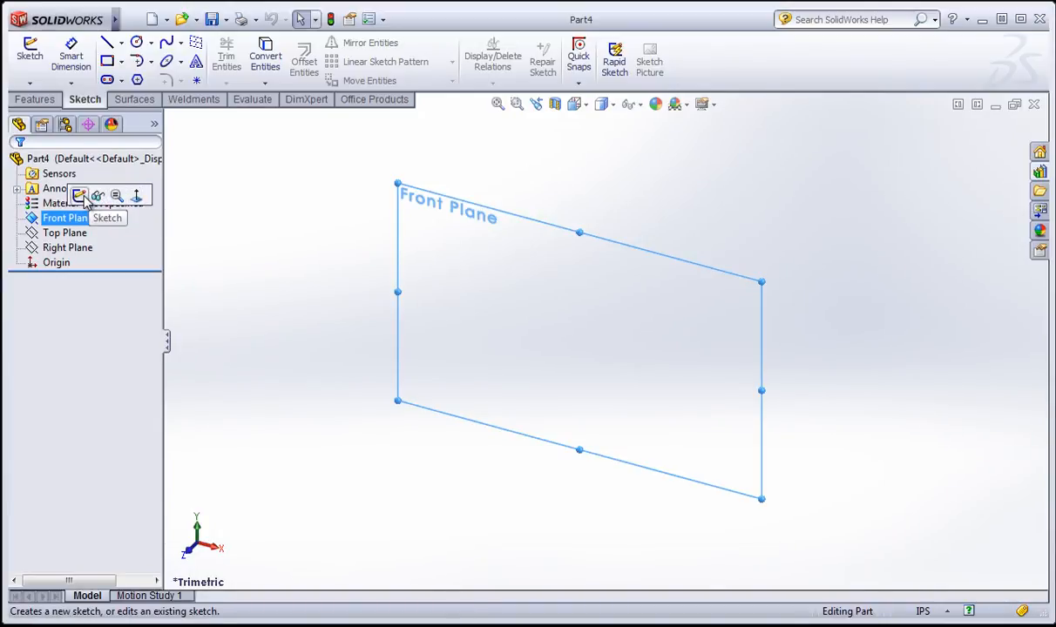
left_click(83, 201)
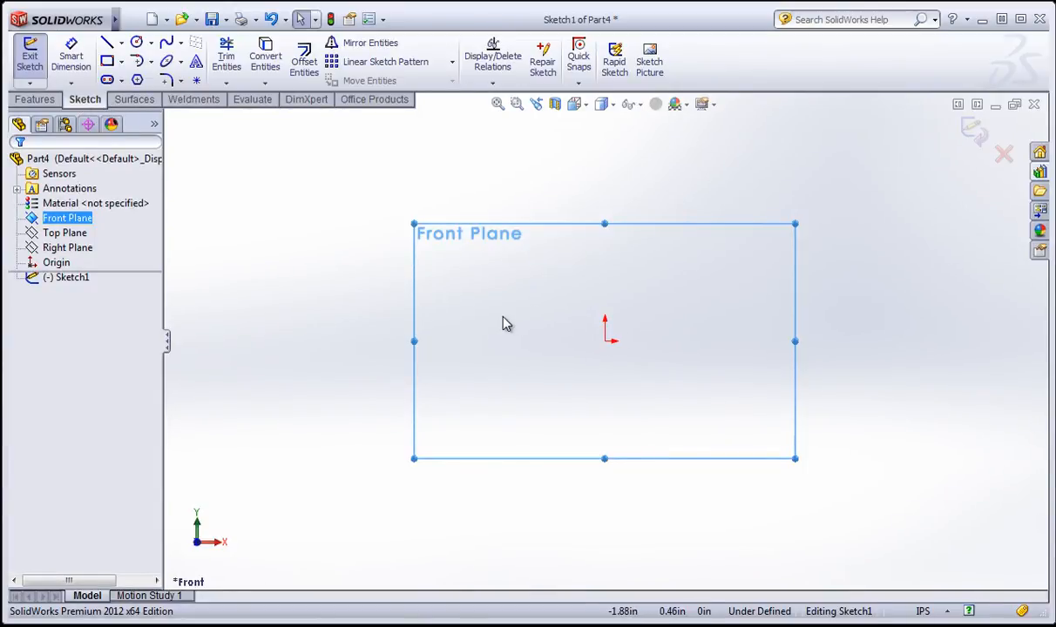
Sketch a circle centred on the origin with a radius of about 1.16 in
key("s")
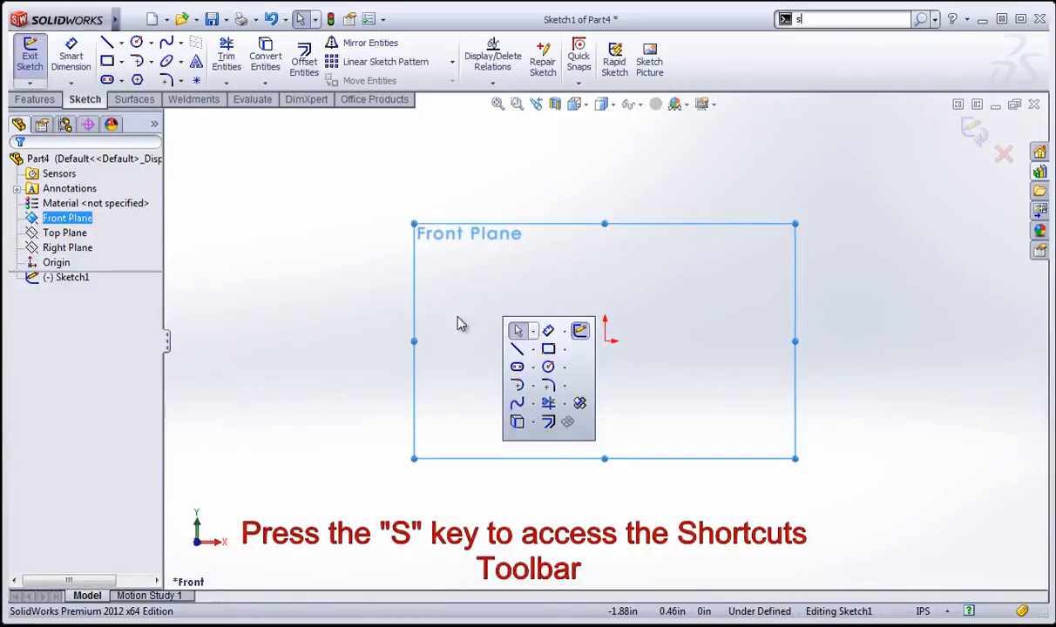
left_click(312, 305)
left_click(554, 368)
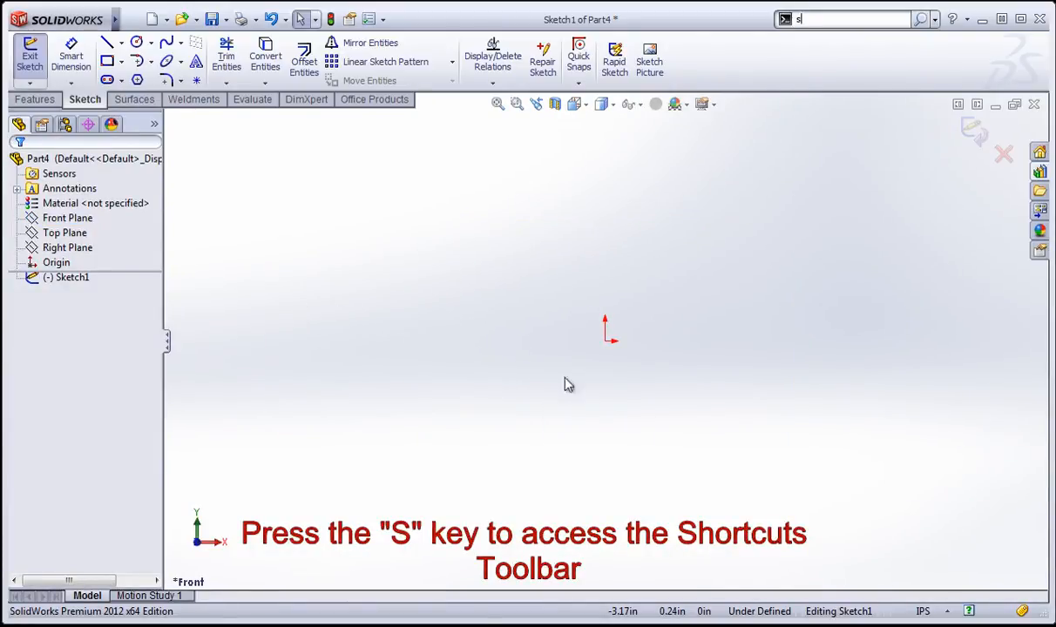
key("s")
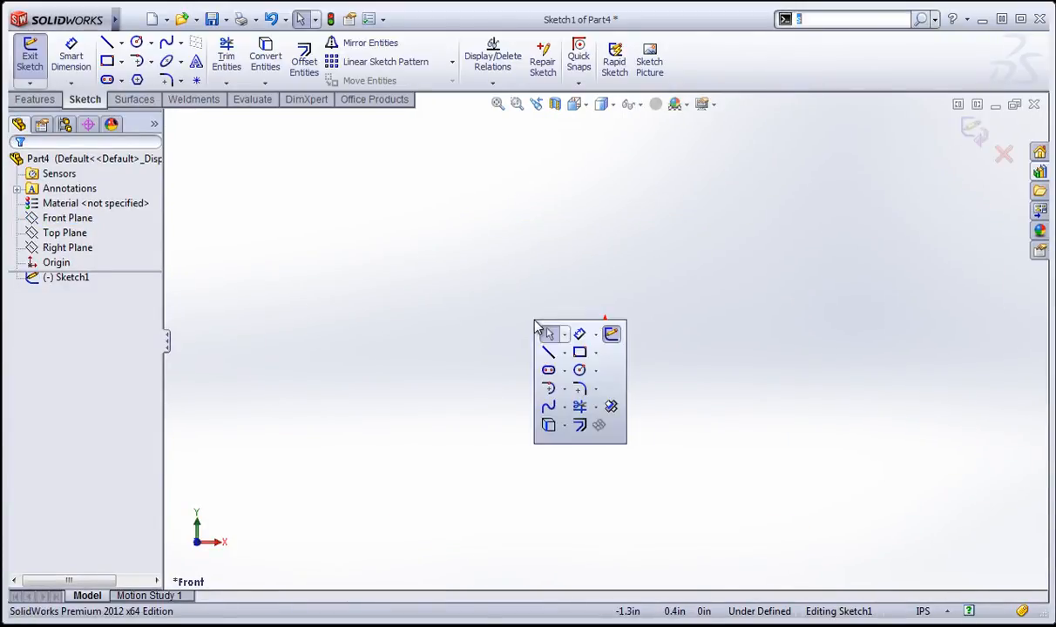
left_click(581, 373)
left_click(607, 340)
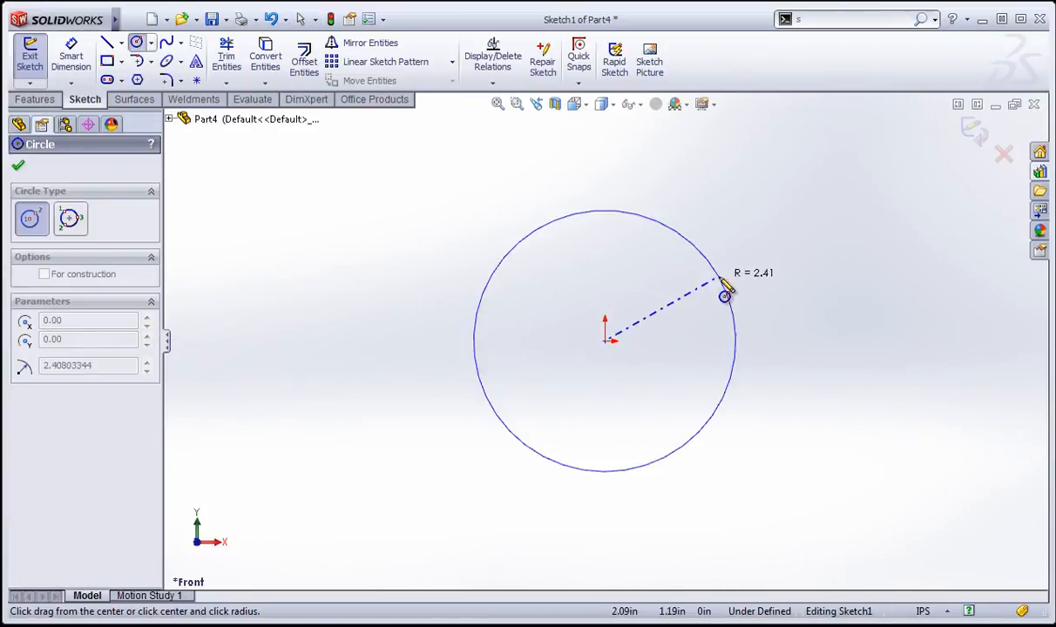
left_click(650, 300)
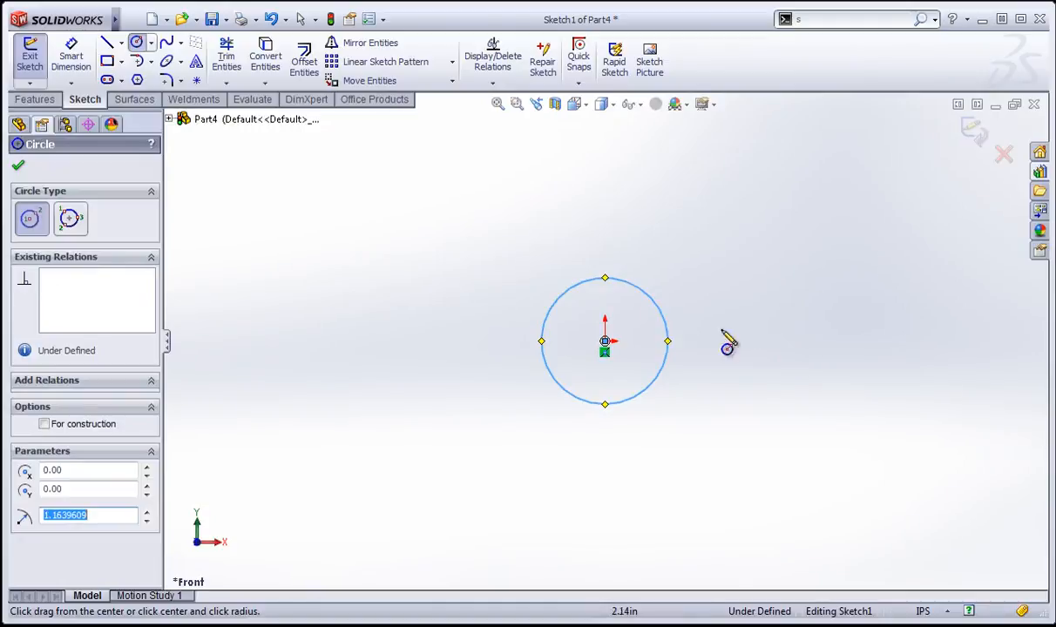
Dimension the circle's diameter with Smart Dimension and set it to 1 in
key("s")
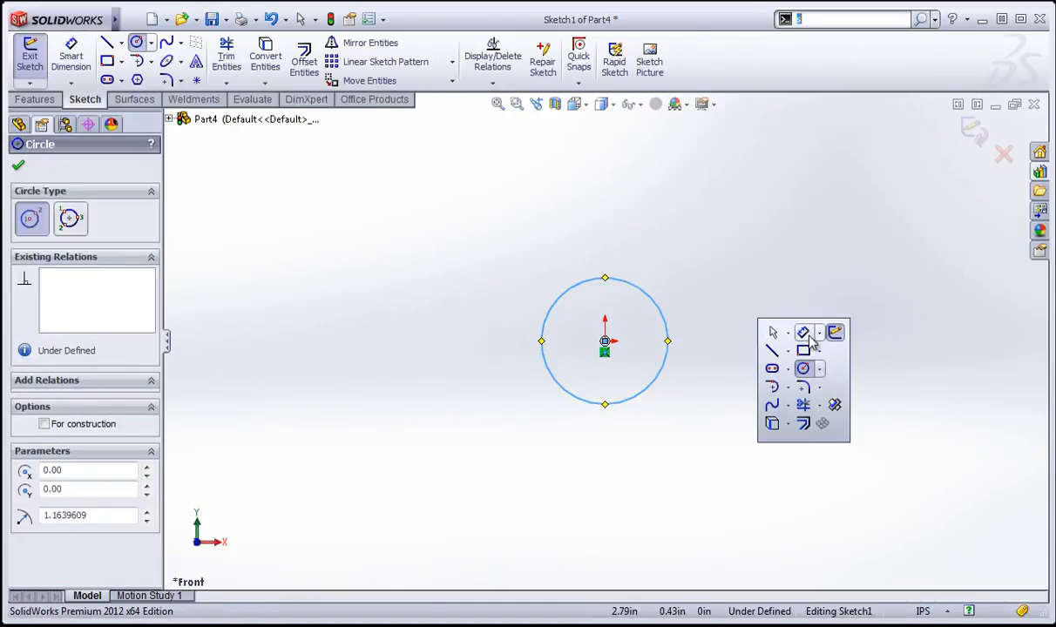
left_click(805, 335)
left_click(668, 320)
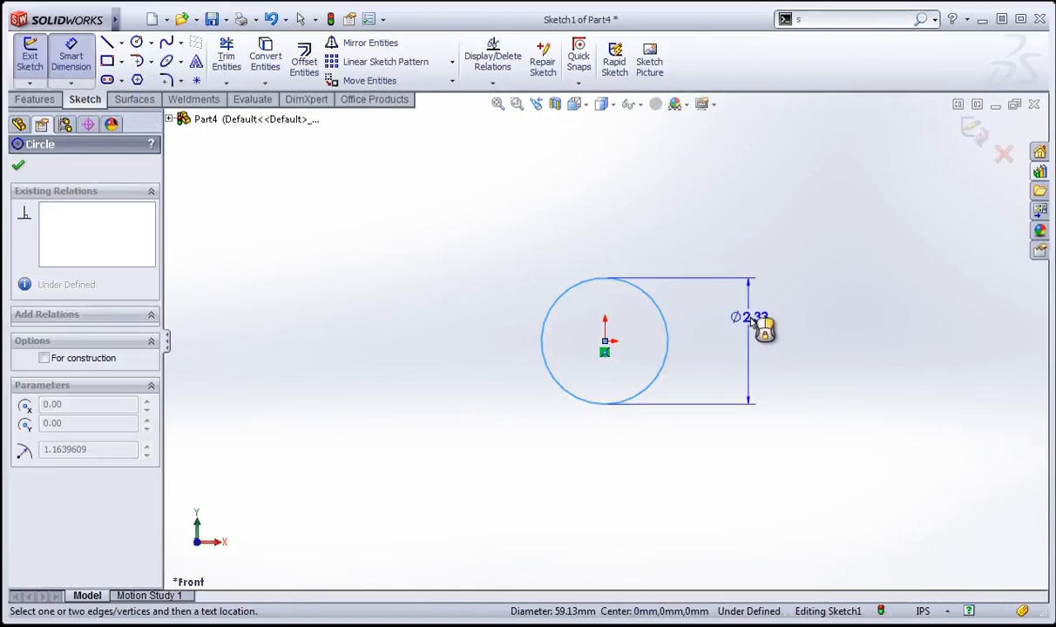
left_click(777, 349)
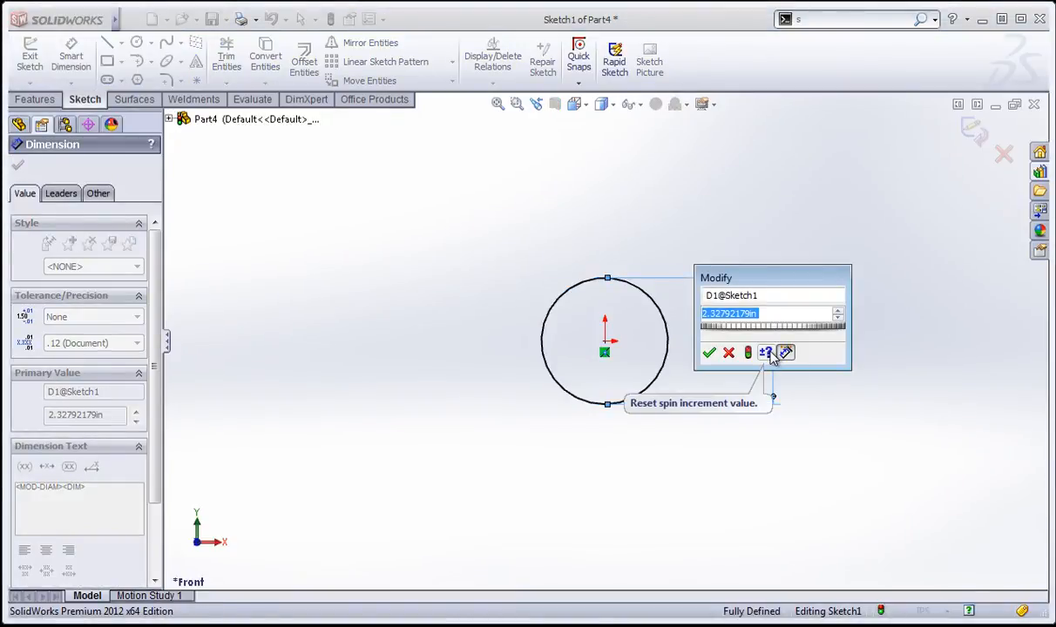
type("1")
key("Return")
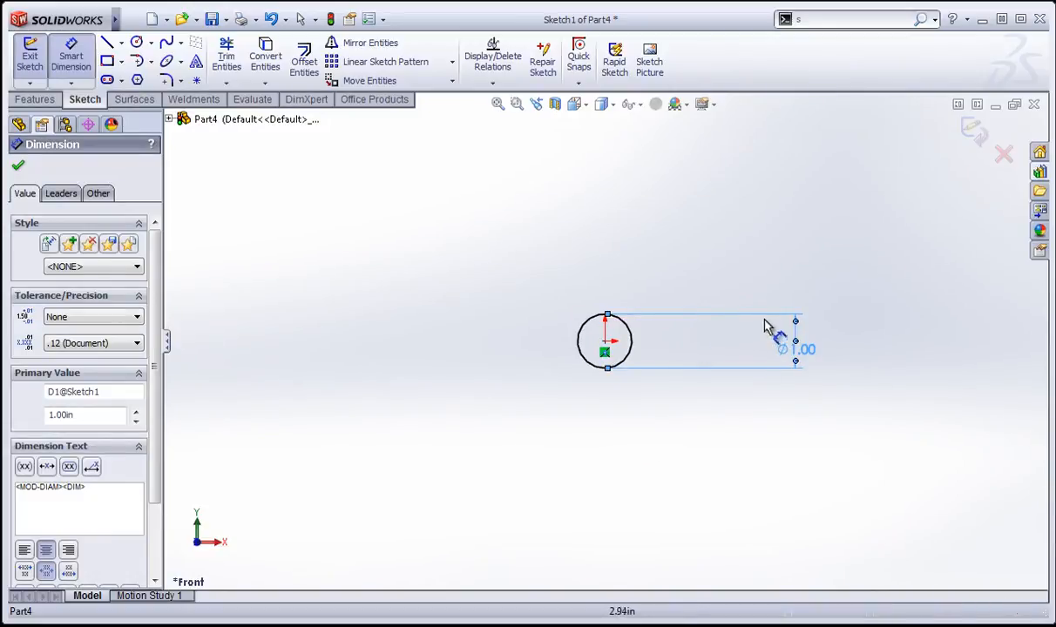
Extrude the circle as a boss from the sketch plane with a Blind depth of 0.5 in
left_click(32, 99)
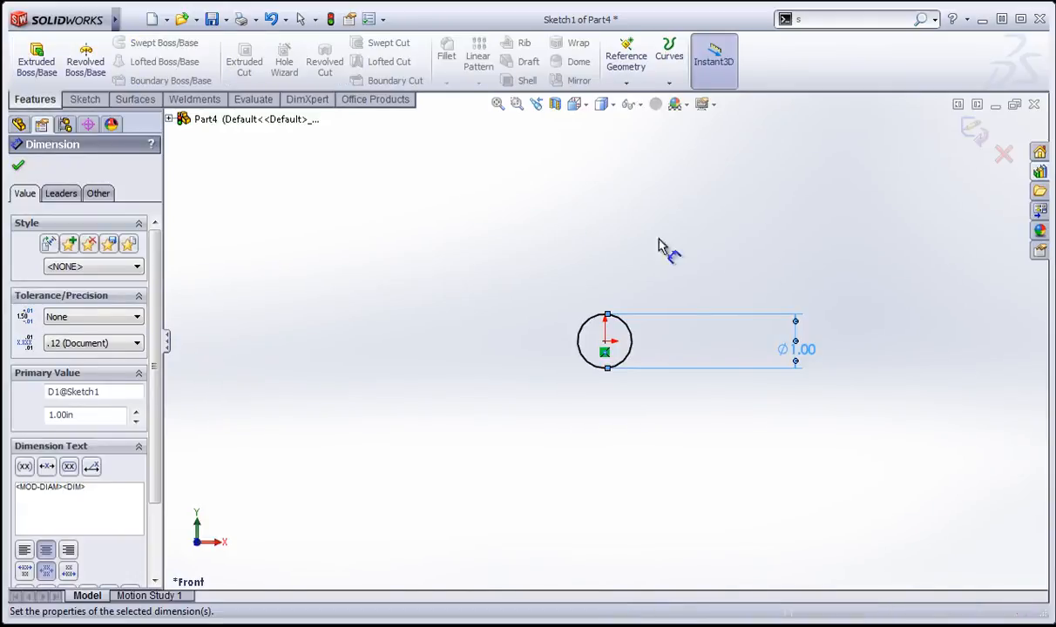
left_click(42, 72)
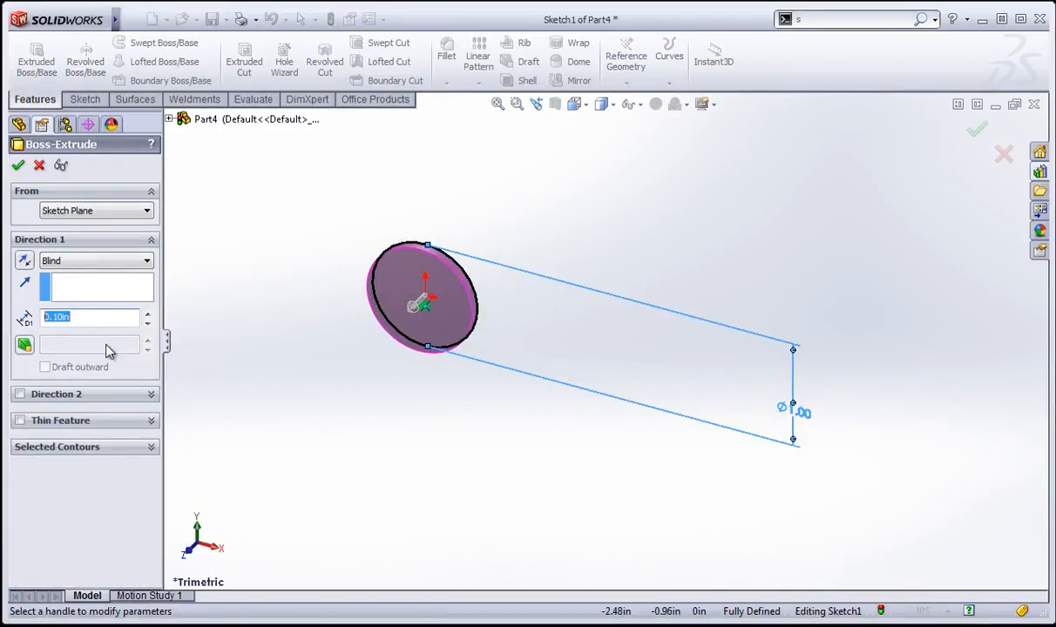
type(".")
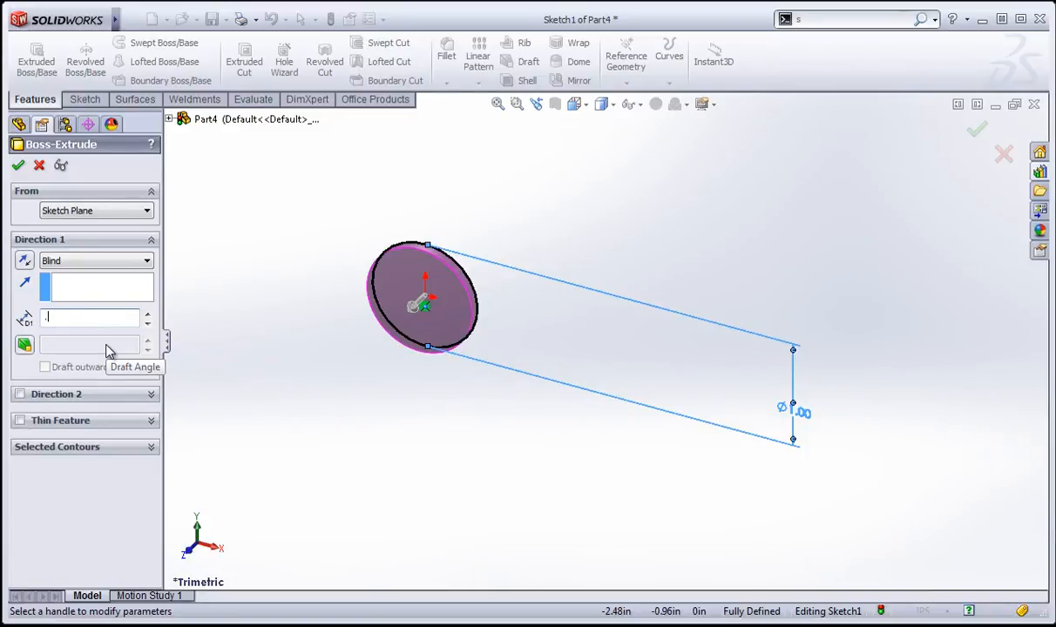
type("5")
key("Return")
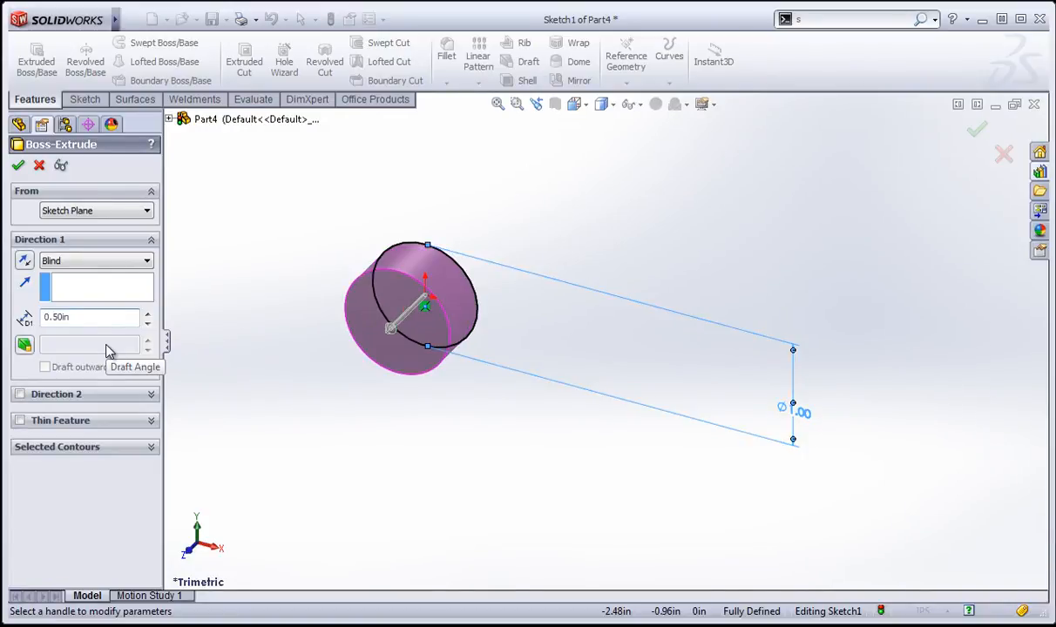
left_click(17, 167)
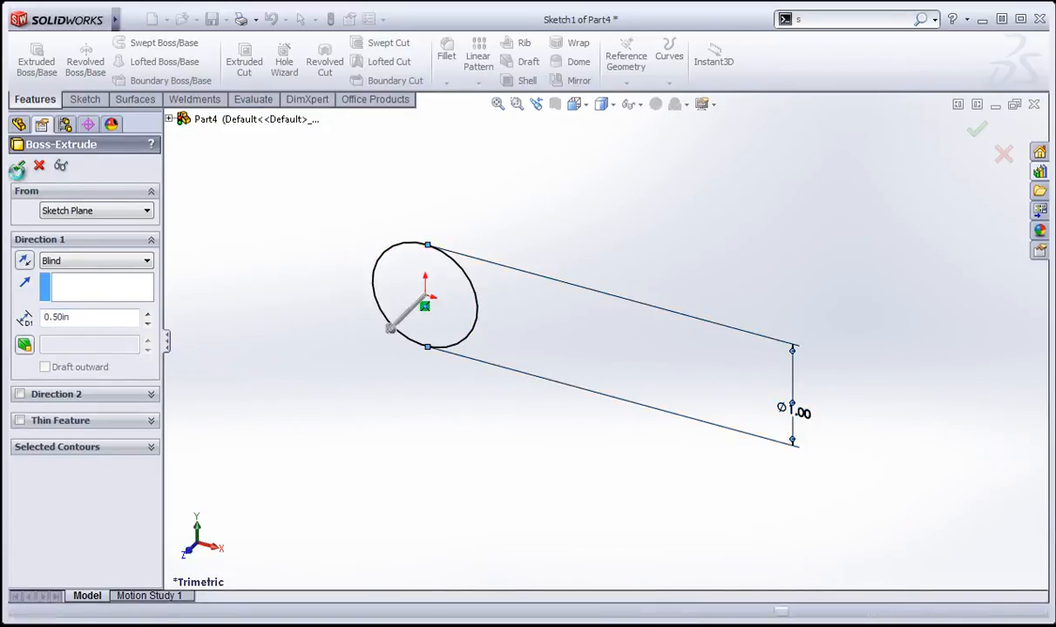
Start a new sketch on the cylinder's flat circular end face, with the view set to Normal To
mouse_move(418, 427)
middle_mouse_down()
mouse_move(481, 330)
mouse_move(578, 270)
mouse_move(515, 319)
middle_mouse_up()
left_click(541, 306)
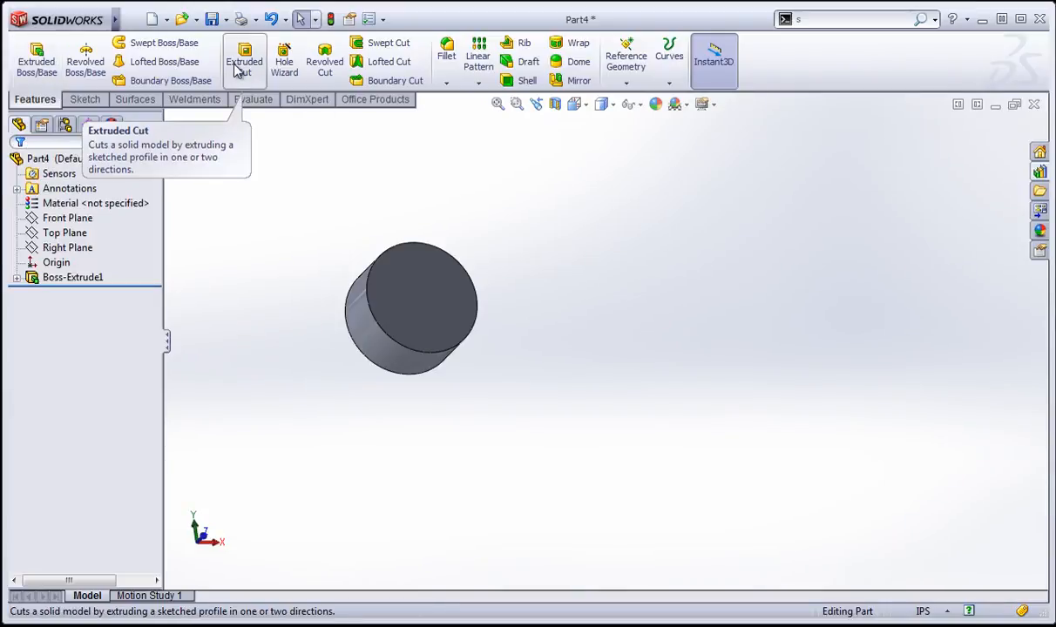
left_click(408, 324)
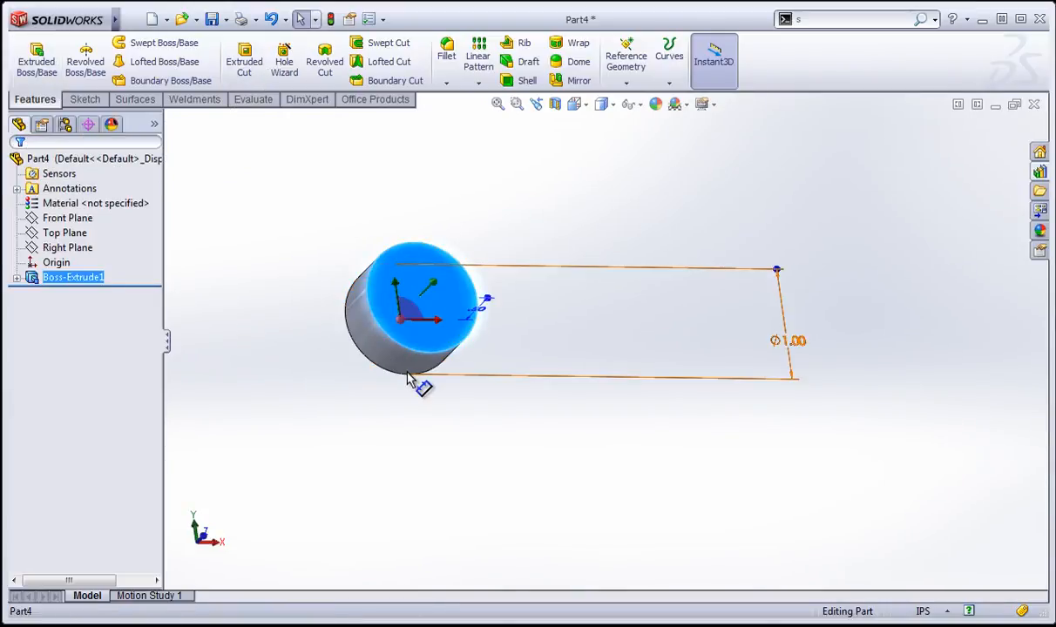
key("space")
left_click(443, 426)
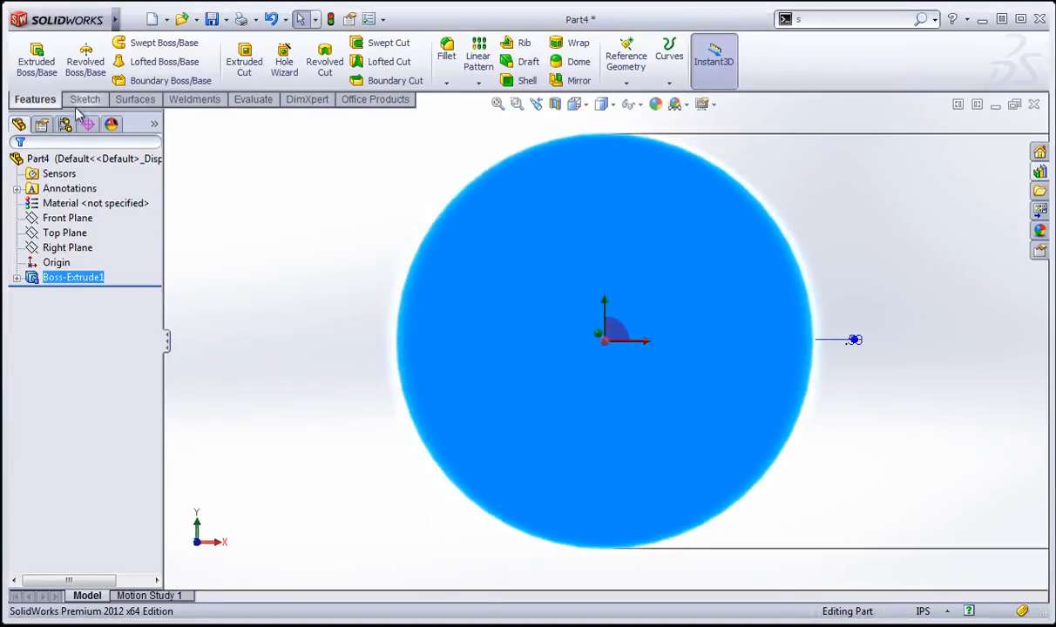
left_click(85, 99)
left_click(314, 218)
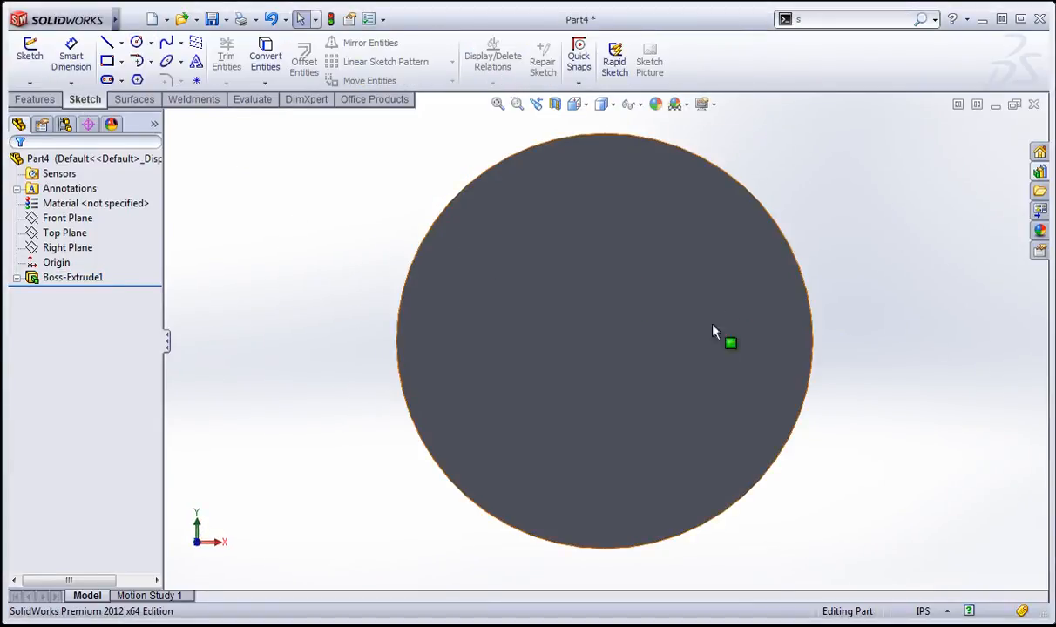
left_click(571, 278)
scroll(567, 342, "up", 2)
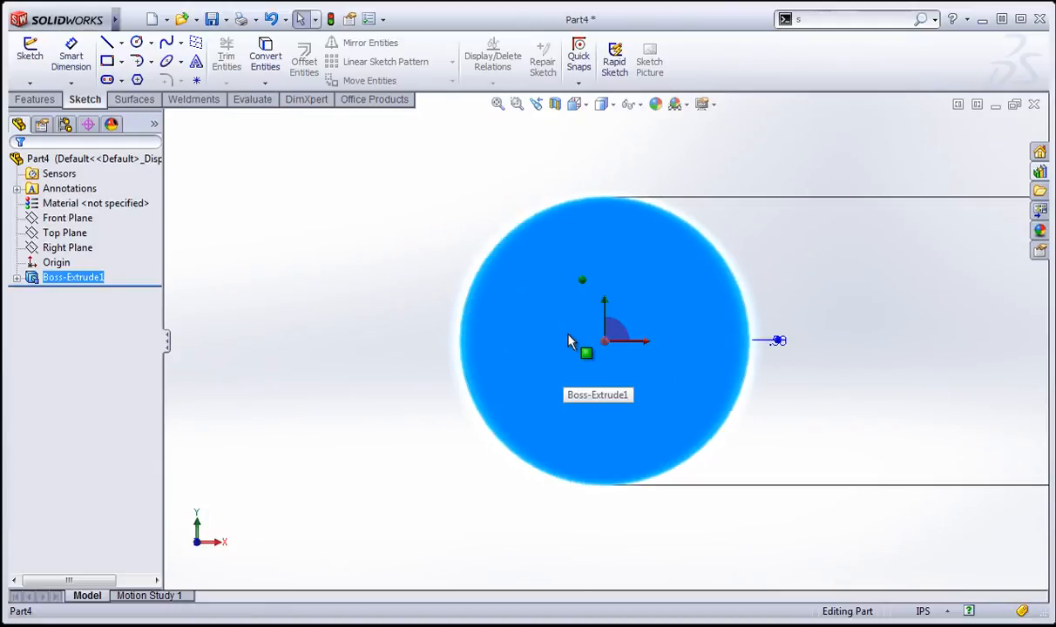
mouse_move(566, 336)
middle_mouse_down()
mouse_move(592, 331)
mouse_move(571, 337)
middle_mouse_up()
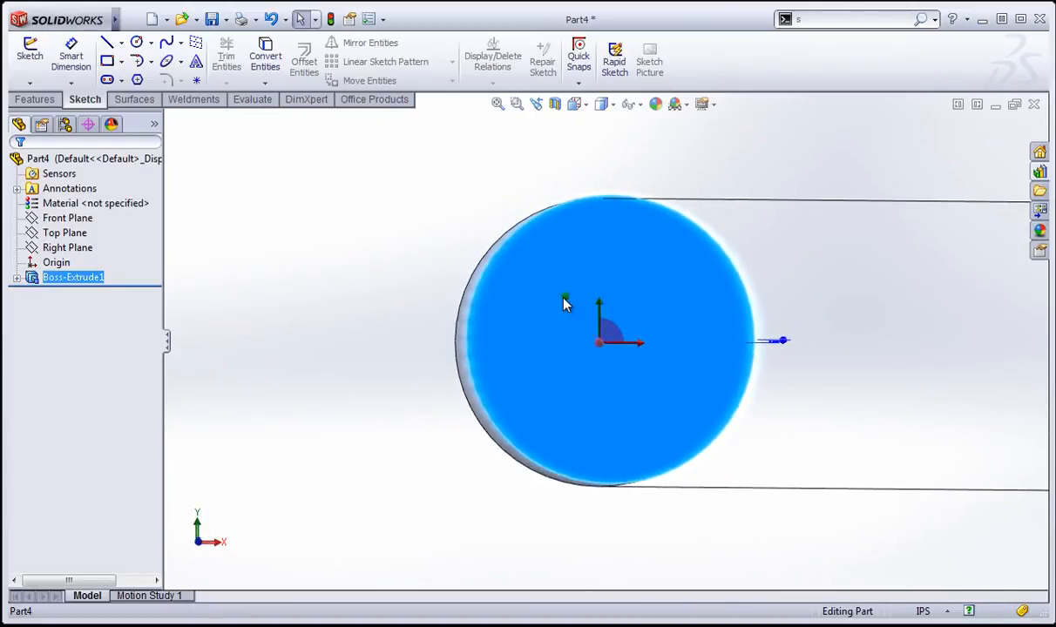
key("space")
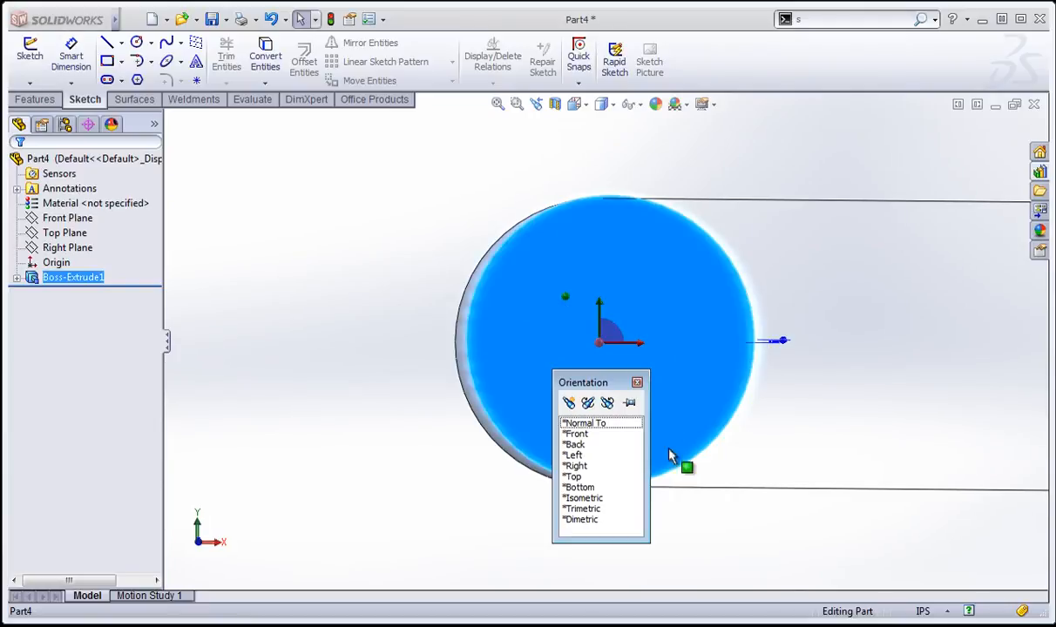
left_click(607, 424)
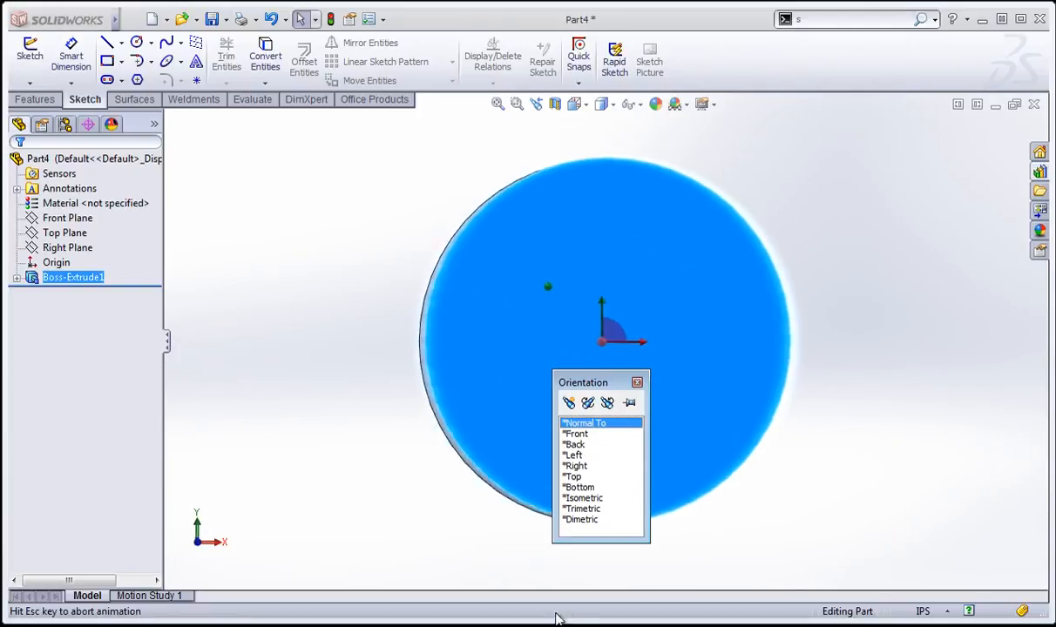
left_click(673, 303)
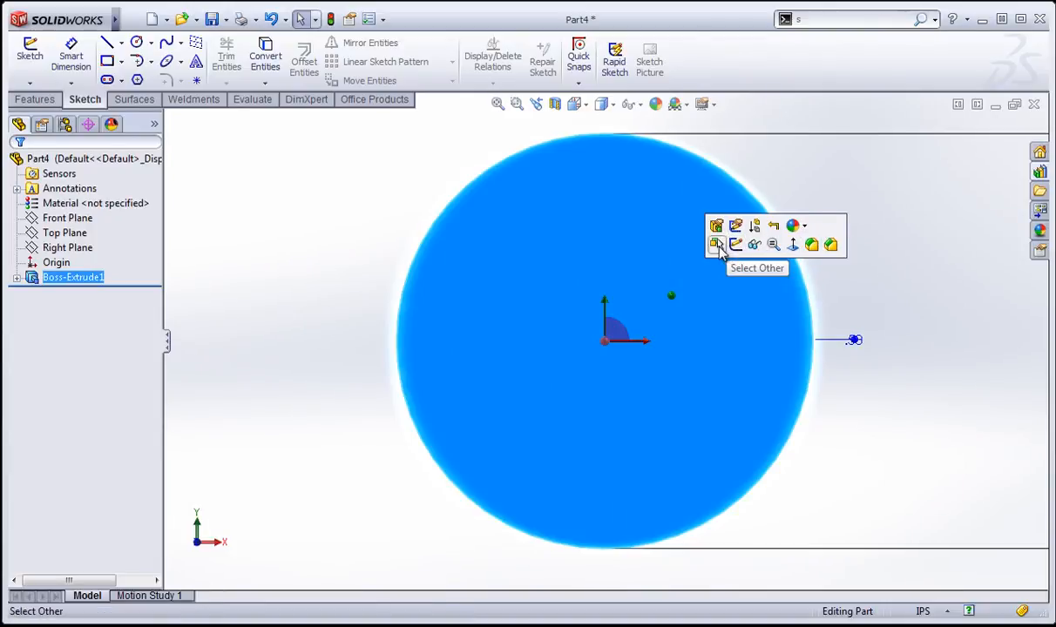
left_click(736, 246)
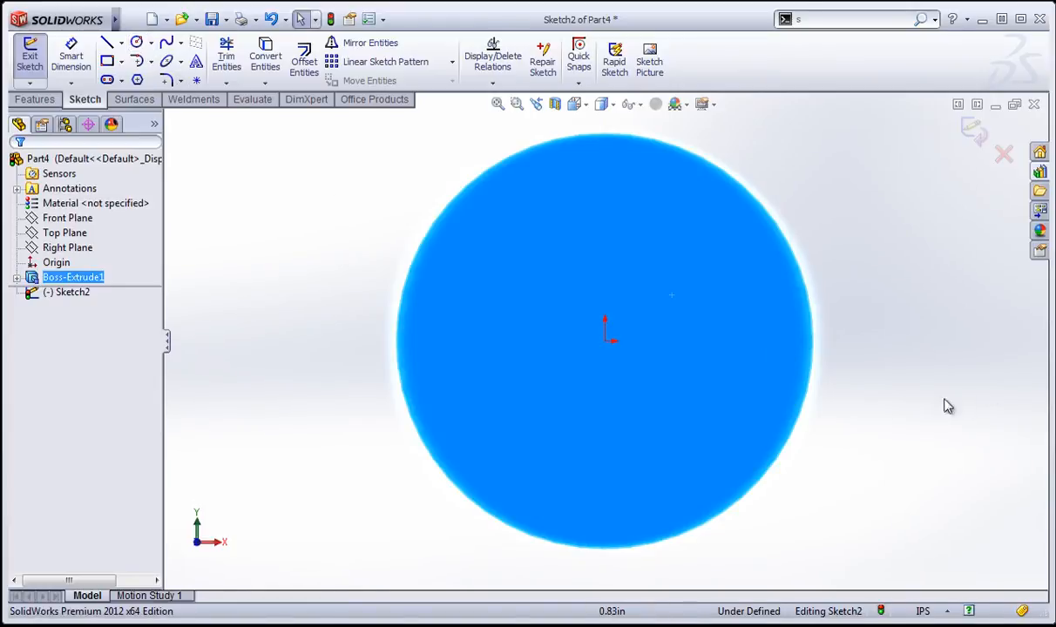
Sketch a circle on the end face, centred on the origin, with a radius of about 0.29 in
right_click(632, 309)
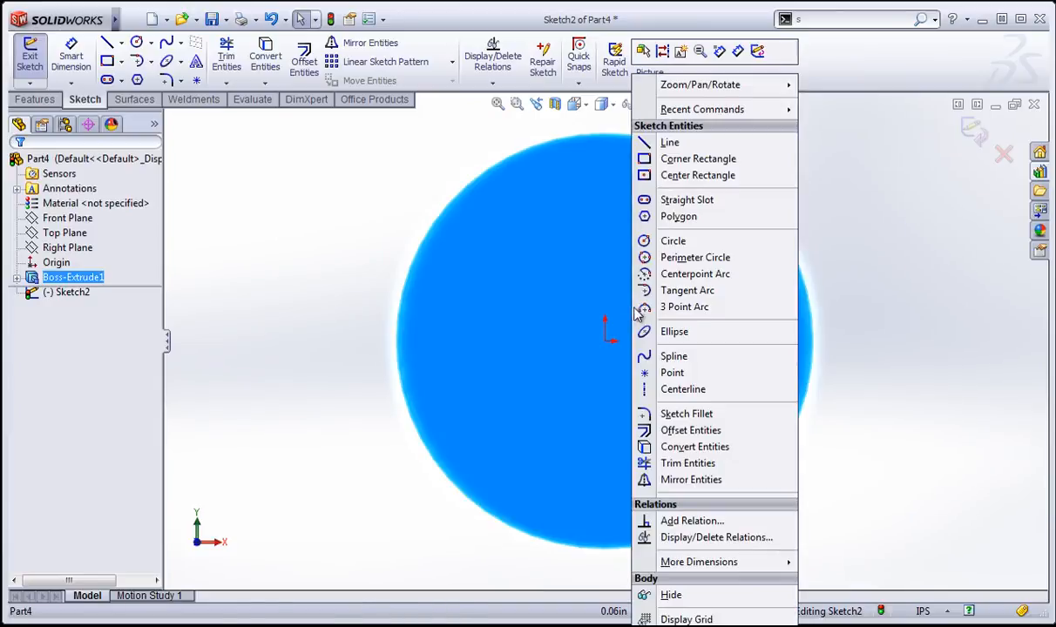
left_click(669, 241)
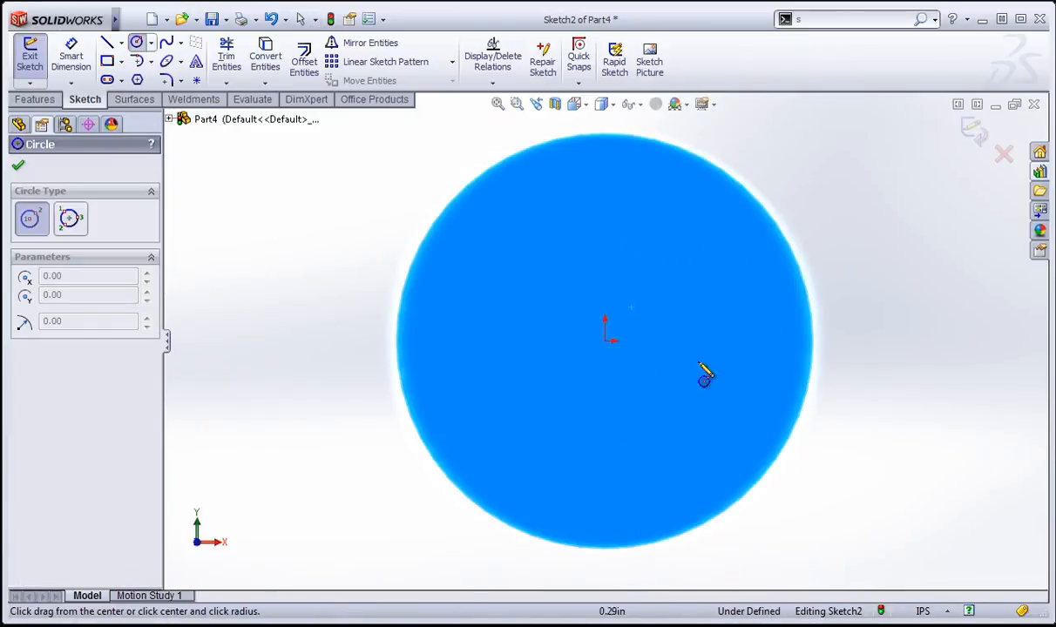
left_click(605, 339)
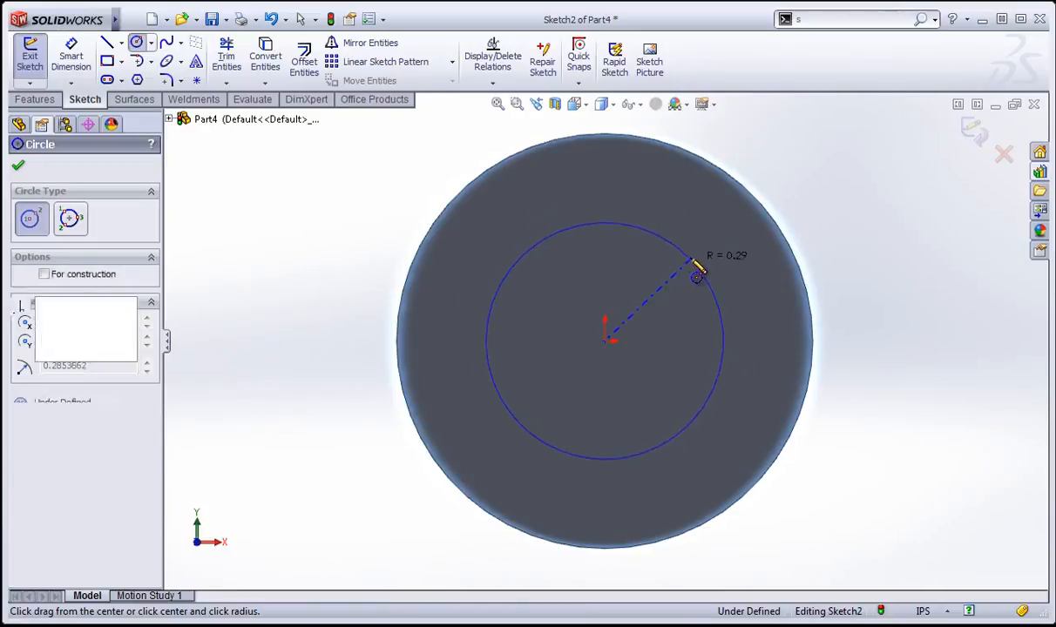
left_click(700, 271)
Dimension the inner circle's diameter with Smart Dimension and set it to 0.75 in
key("s")
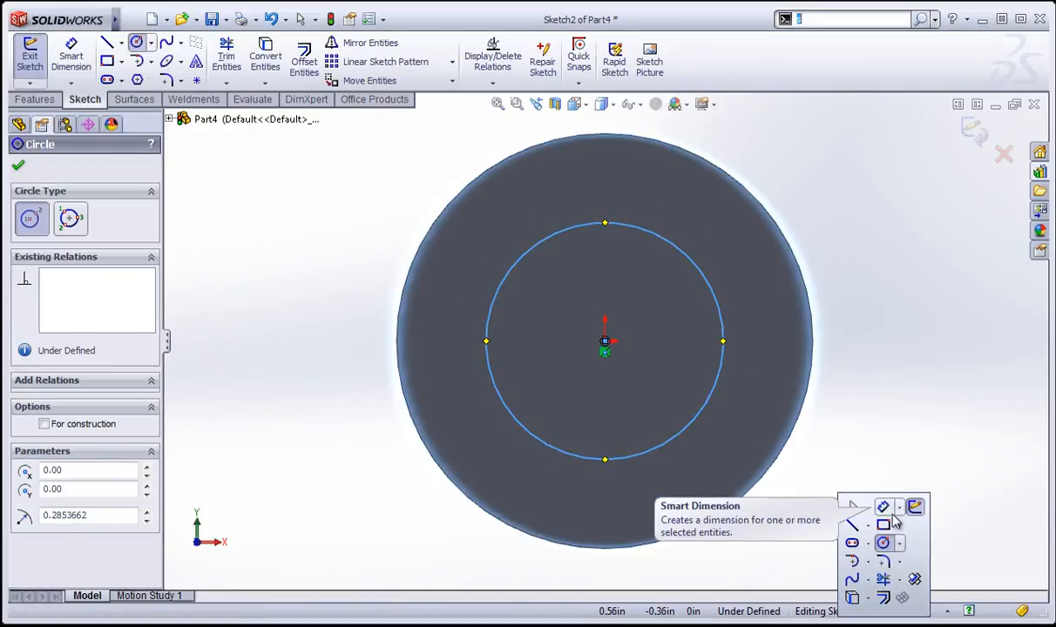
left_click(884, 512)
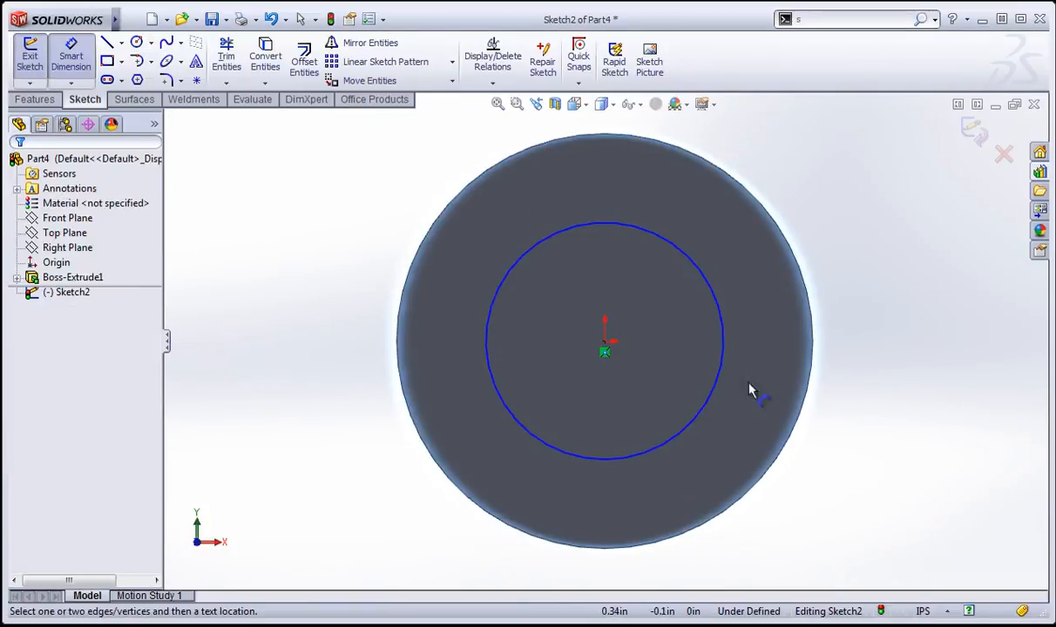
left_click(721, 364)
left_click(920, 397)
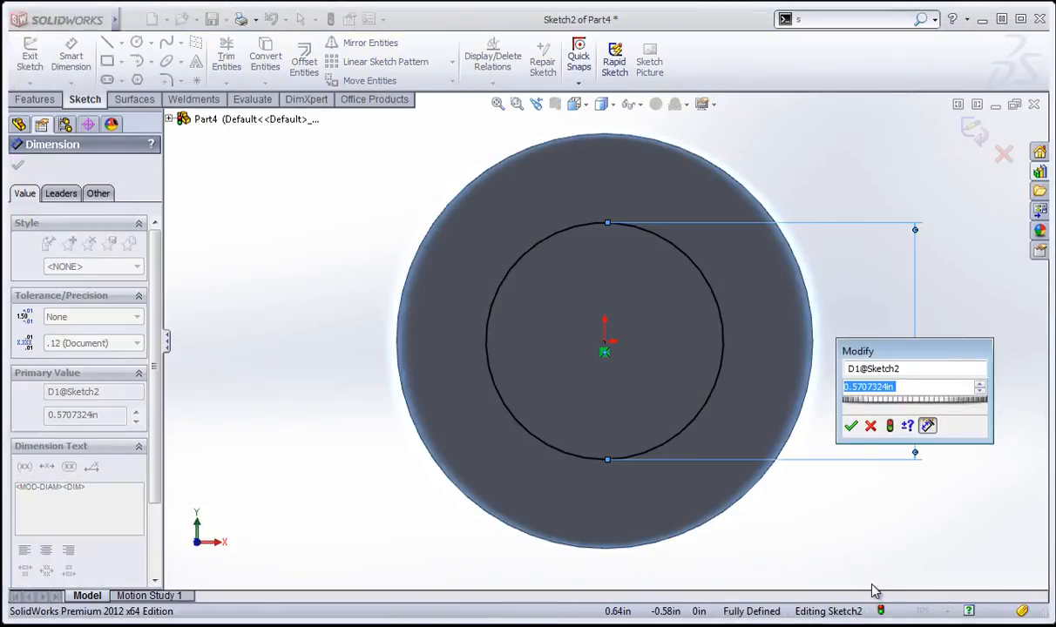
type(".75")
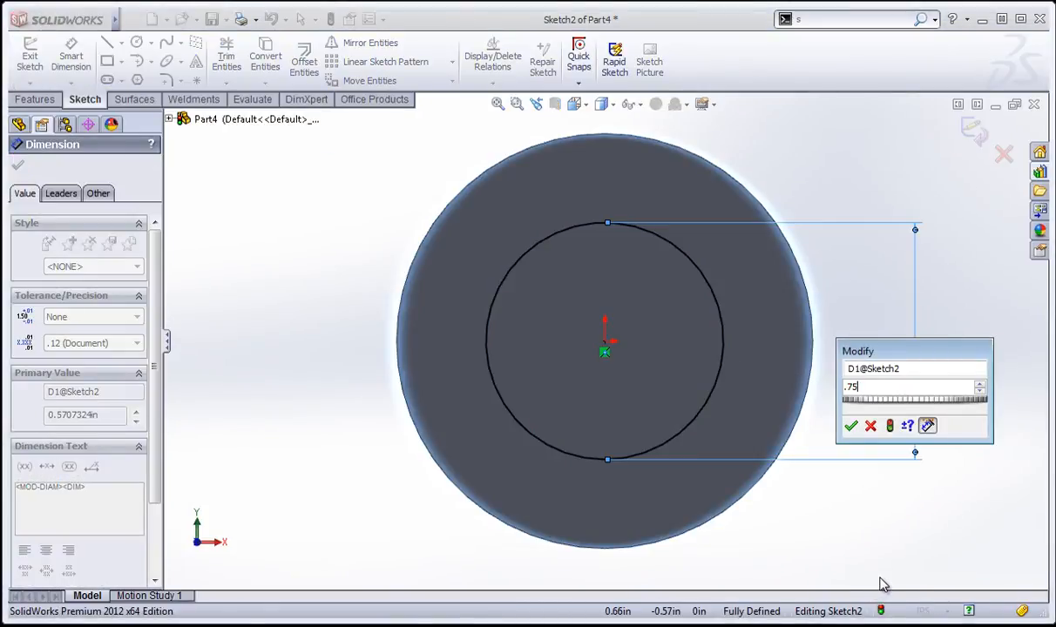
left_click(852, 426)
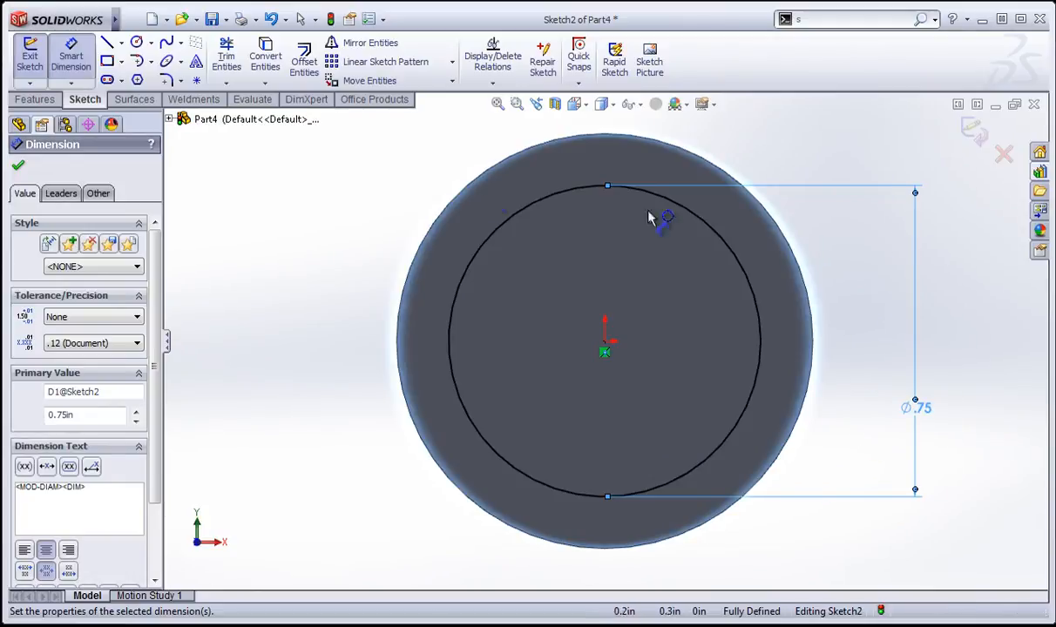
Extrude the 0.75 in circle as a merged boss from the sketch plane with a Blind depth of 0.5 in
left_click(36, 99)
left_click(36, 65)
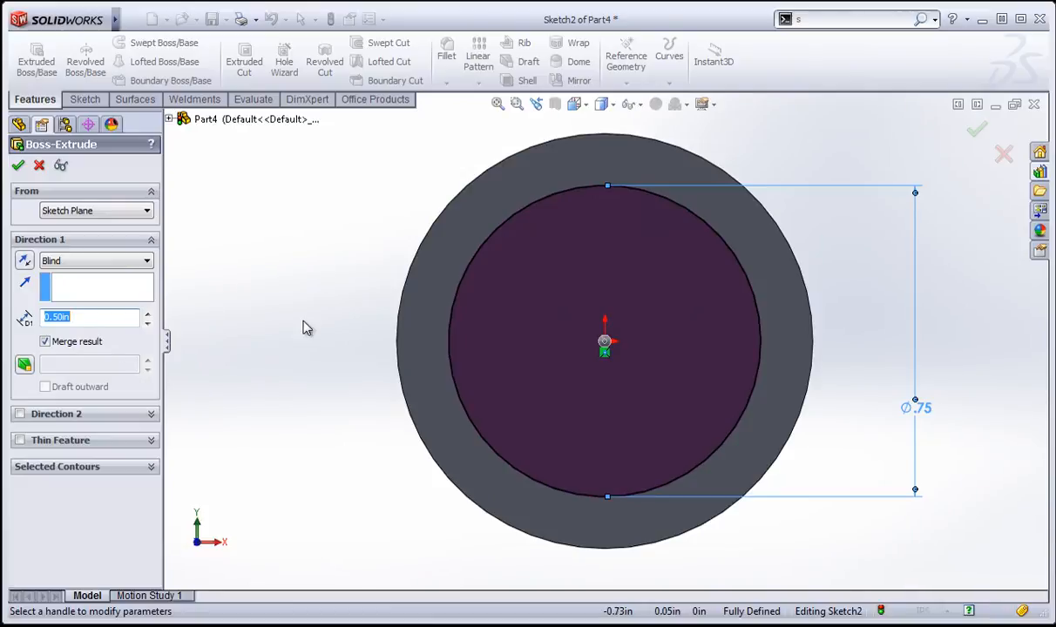
middle_click_drag(304, 327, 409, 305)
left_click(17, 165)
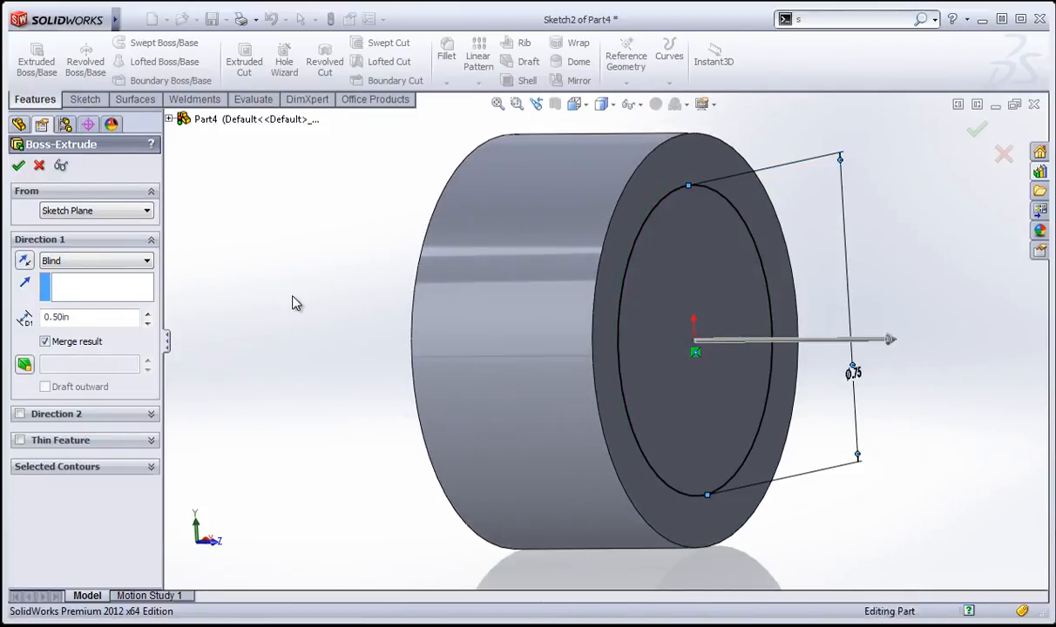
Start a sketch on the smaller cylinder's end face and draw an origin-centred circle with a radius of about 0.19 in
middle_click_drag(488, 266, 488, 300)
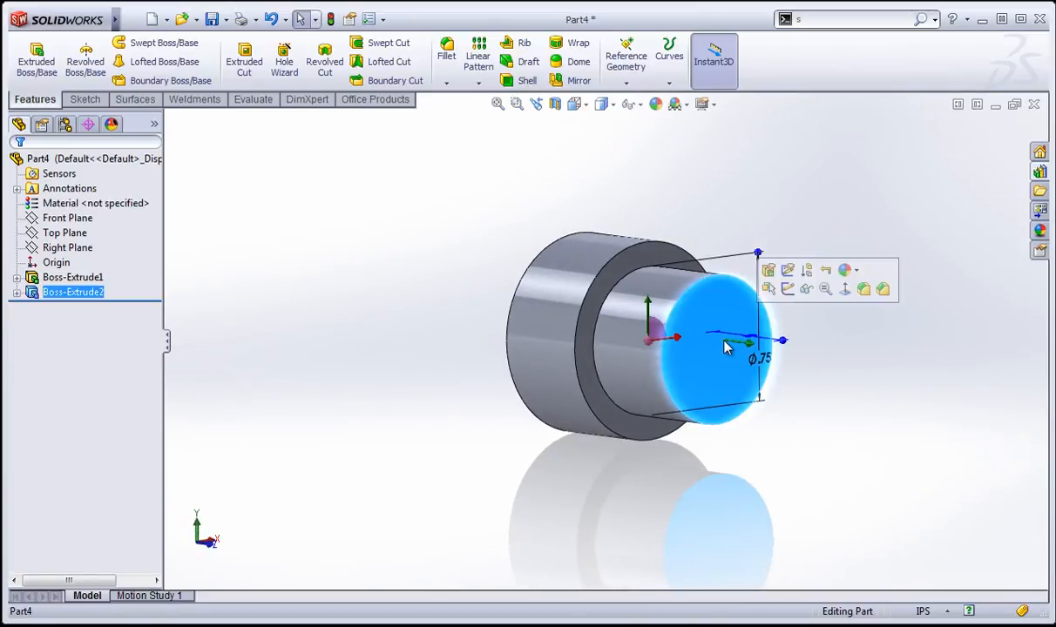
left_click(788, 289)
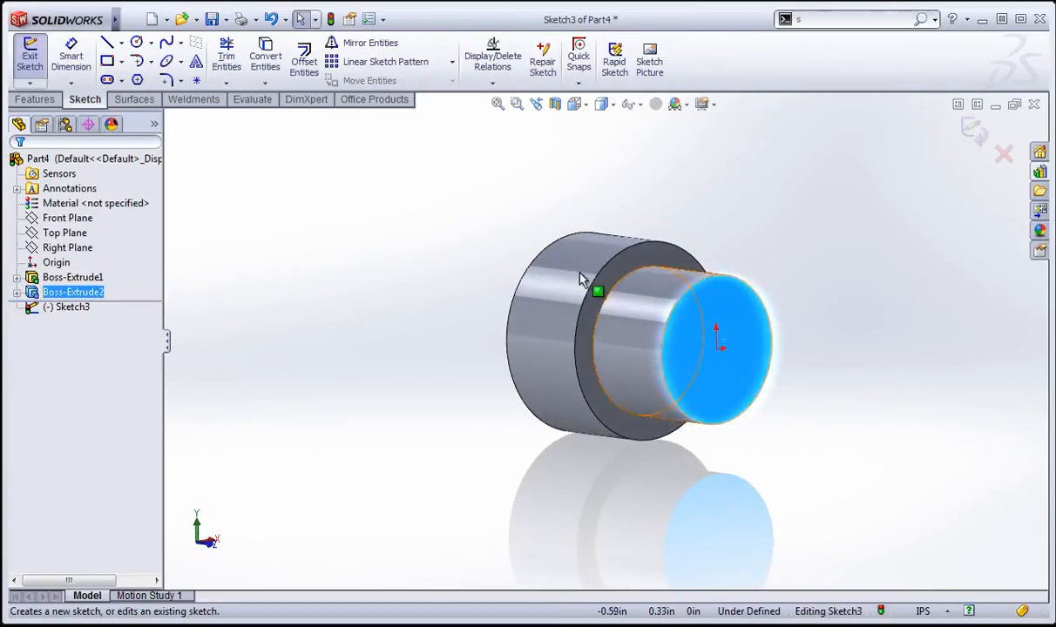
left_click(143, 44)
left_click(716, 348)
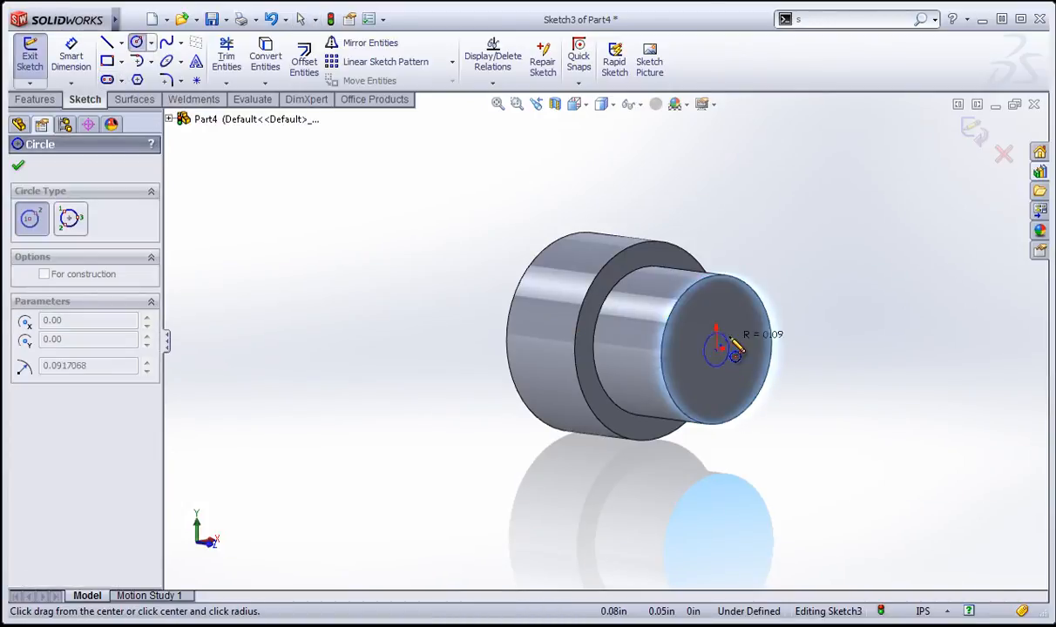
left_click(750, 335)
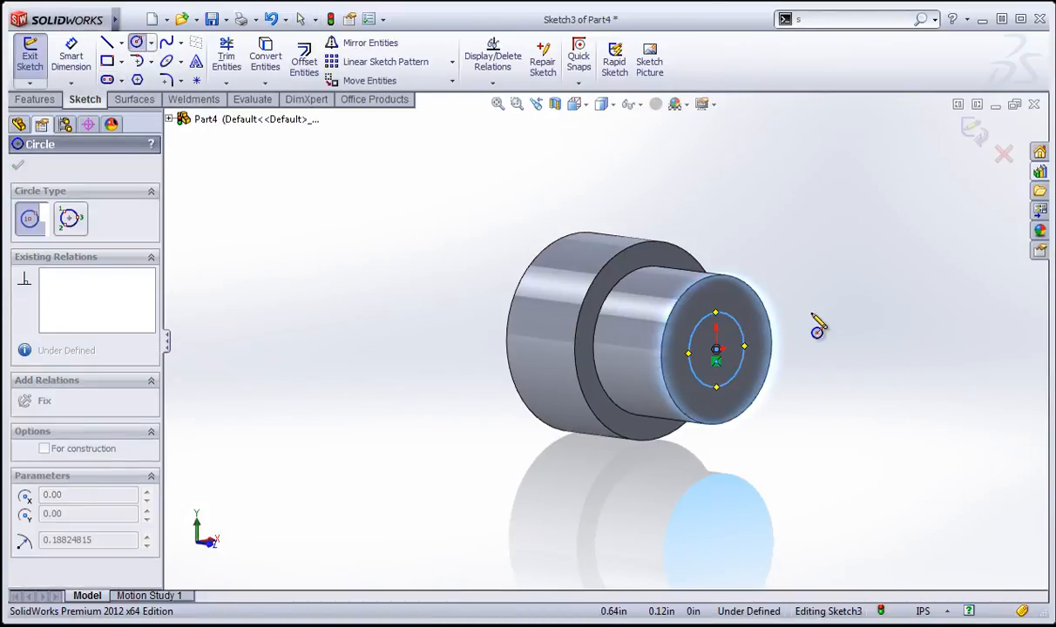
Dimension the new circle's diameter with Smart Dimension and set it to 0.5 in
left_click(73, 57)
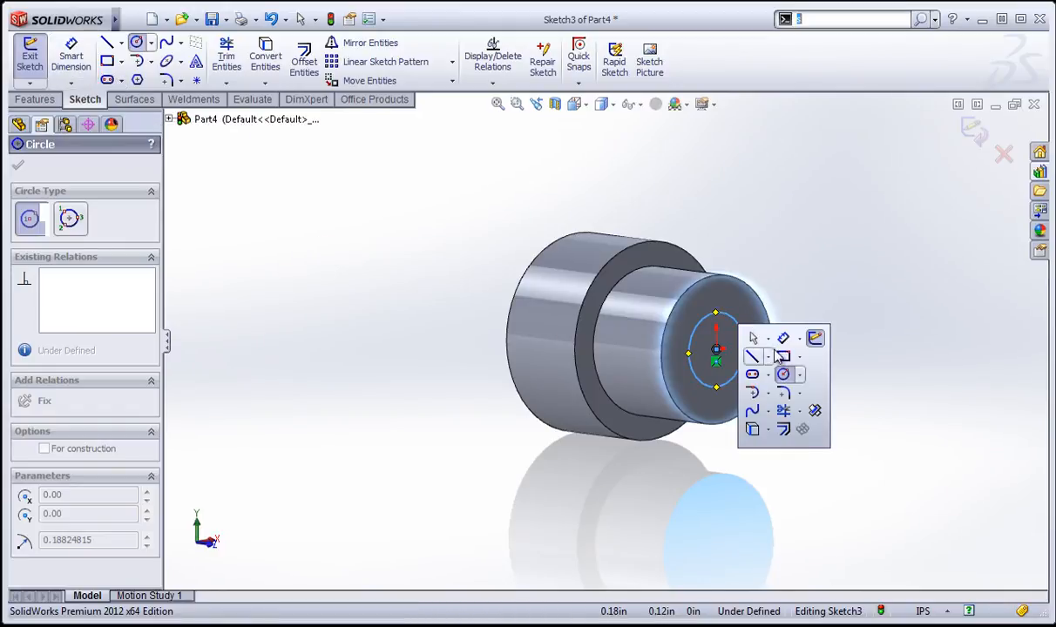
left_click(745, 349)
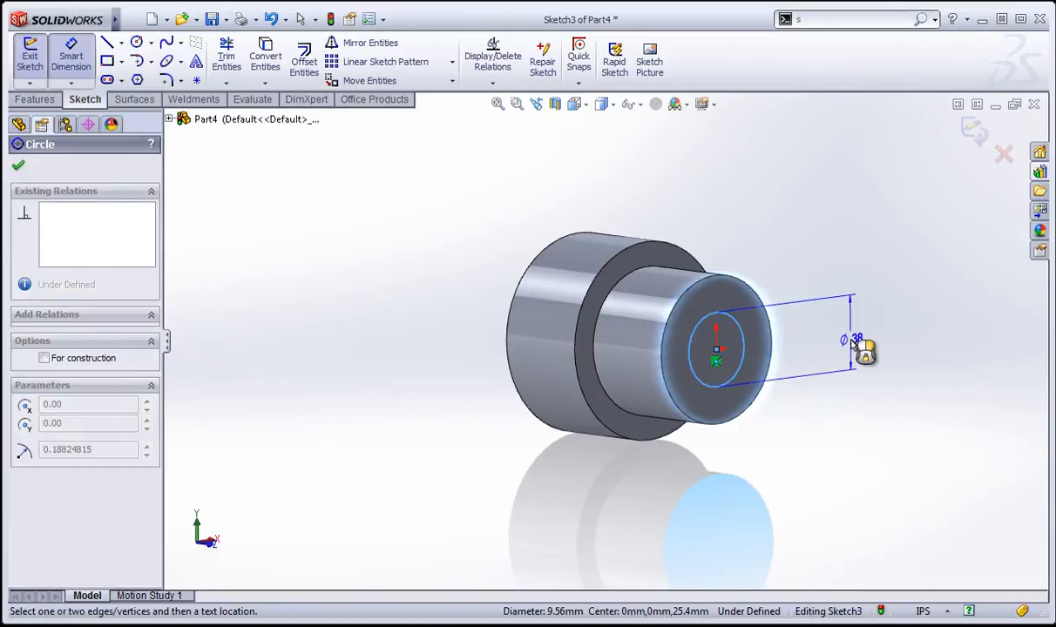
left_click(834, 376)
type(".")
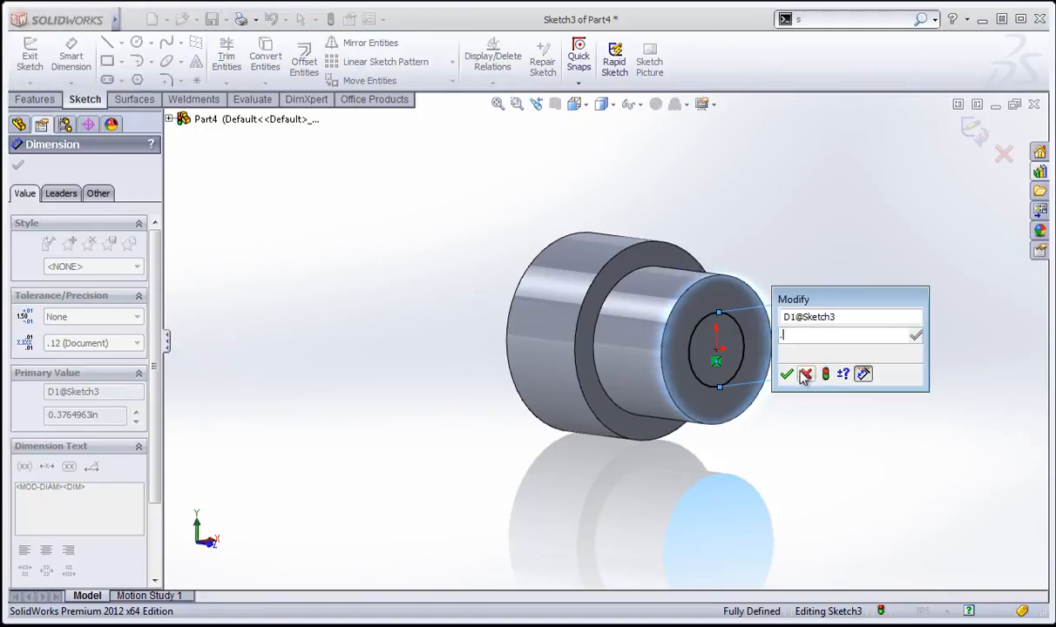
type("5")
left_click(788, 375)
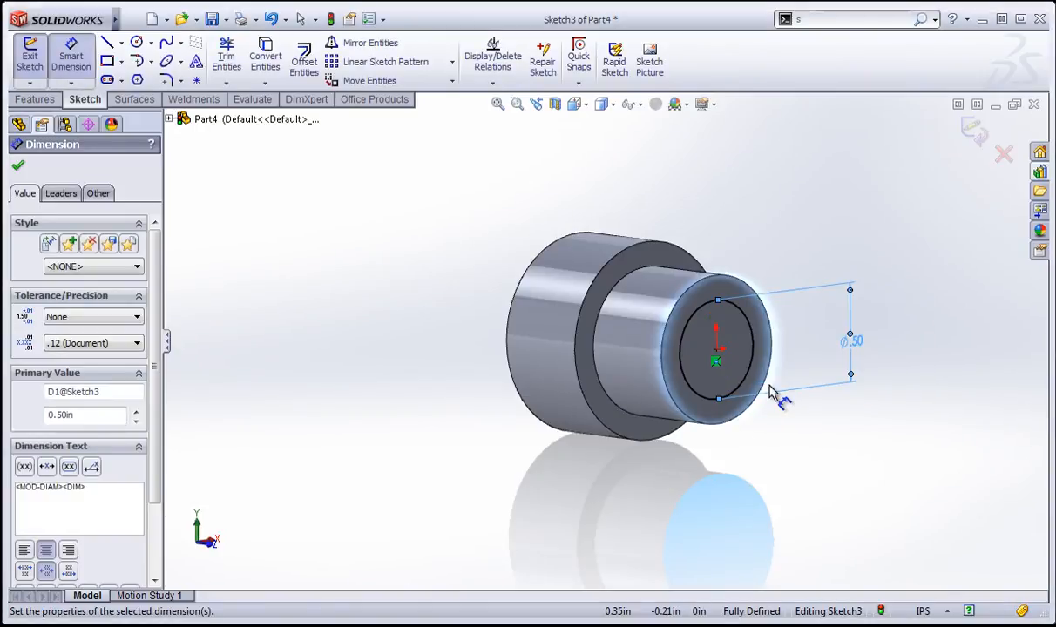
Start an extruded cut from the 0.5 in circle and stretch its Blind depth to 1 in, through both cylinders
middle_click_drag(778, 395, 898, 228)
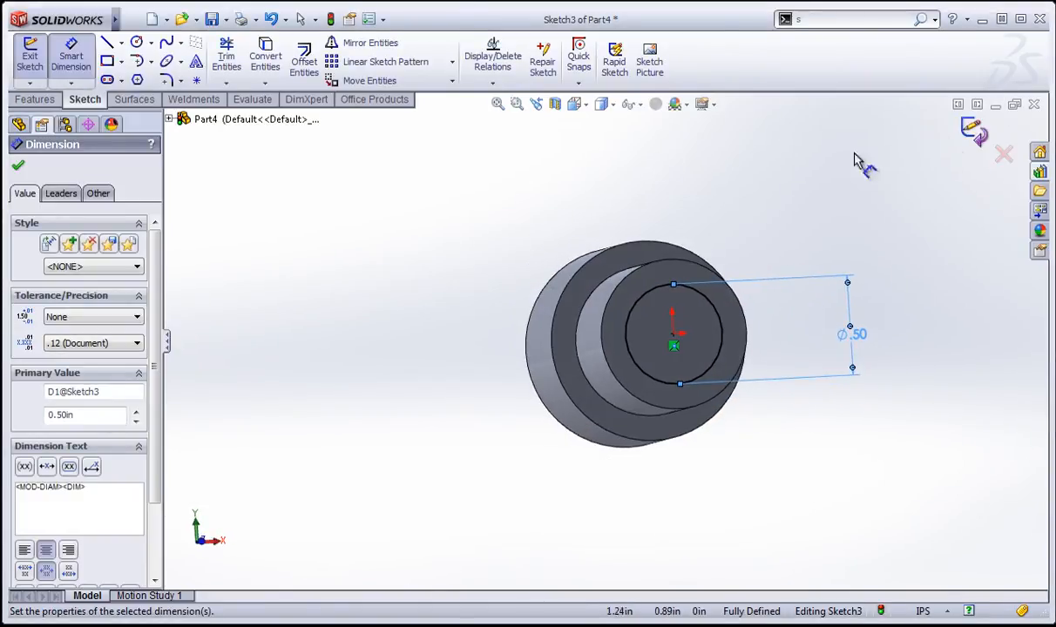
left_click(35, 99)
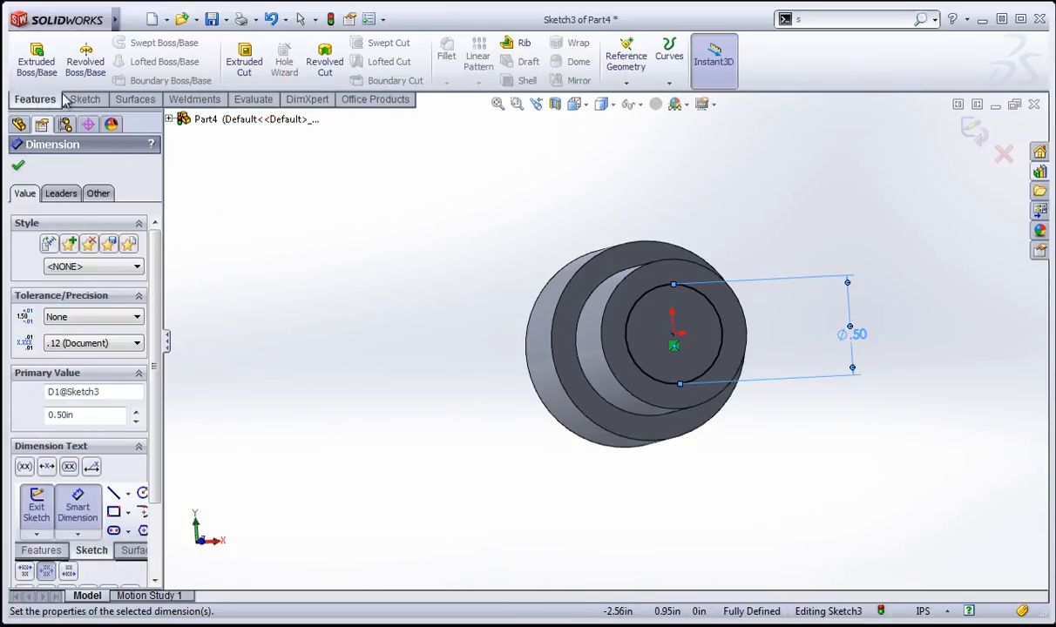
left_click(244, 59)
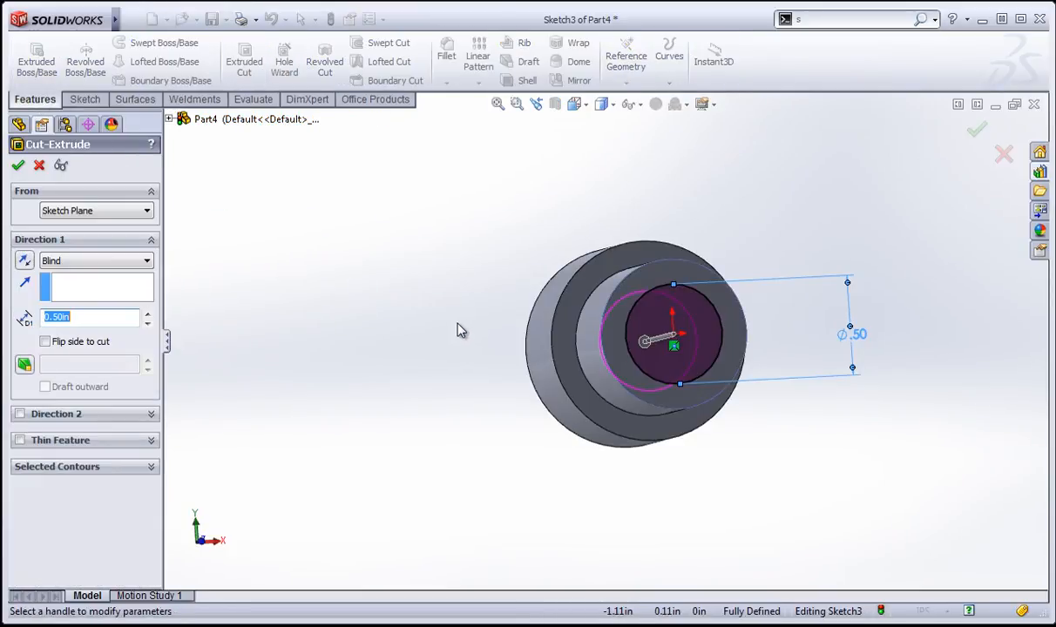
middle_click_drag(461, 330, 636, 349)
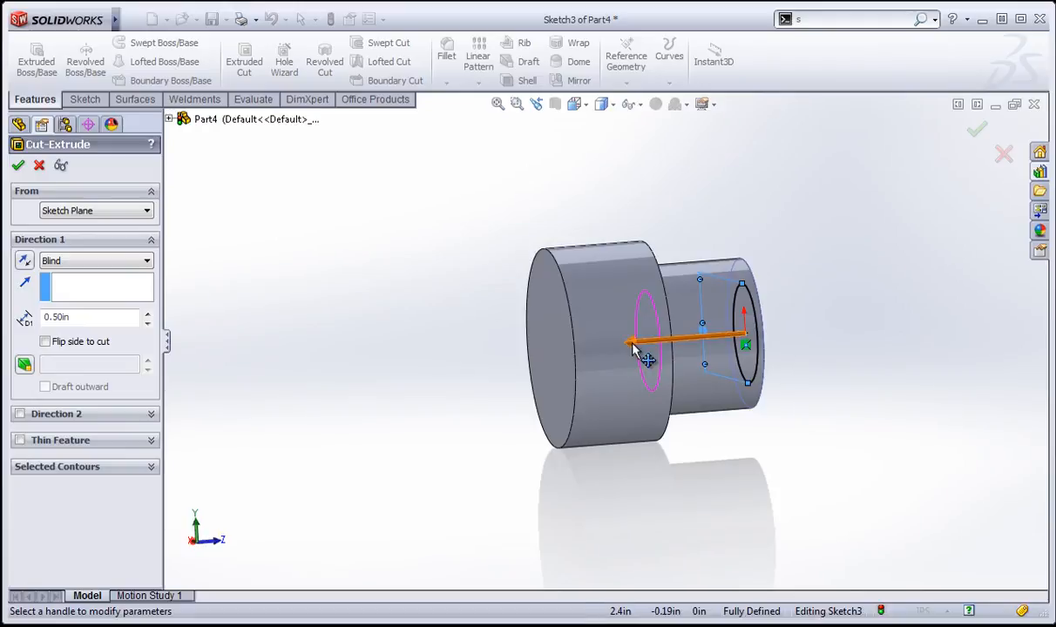
left_click(634, 347)
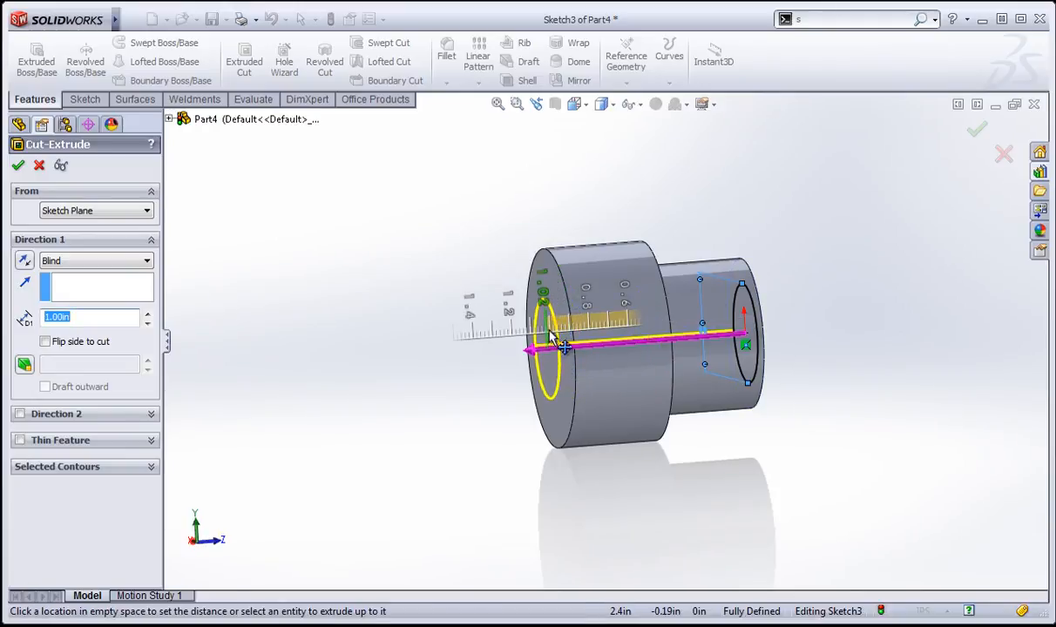
left_click(546, 346)
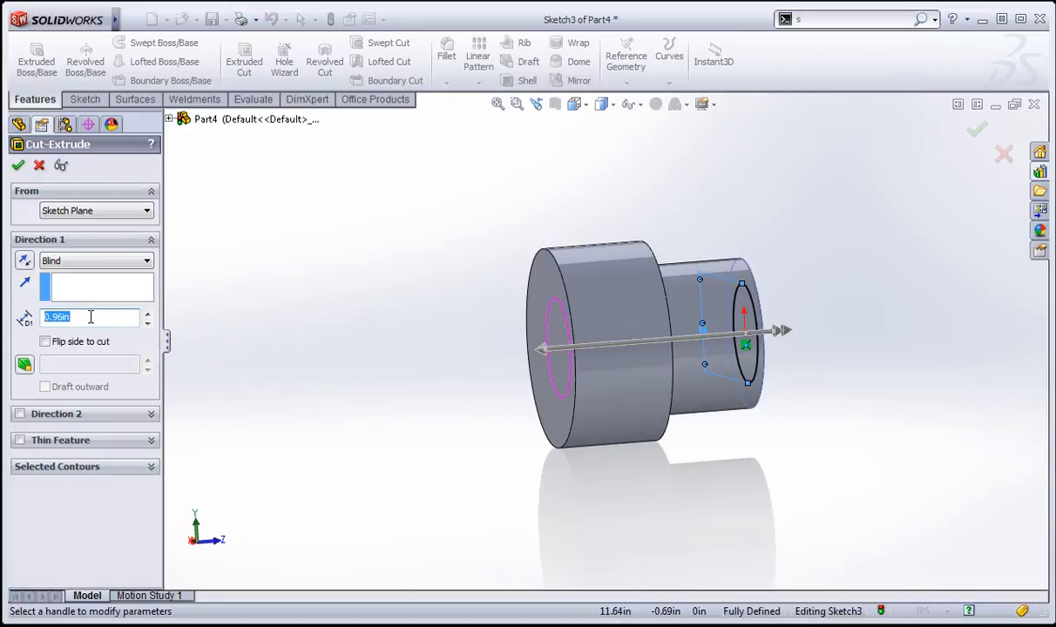
left_click(549, 349)
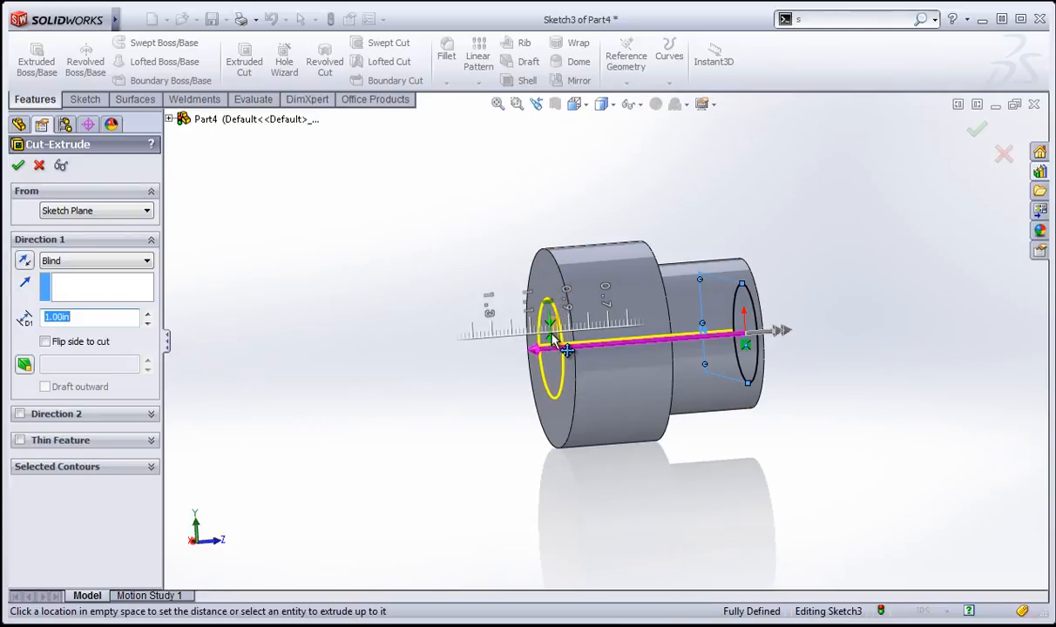
left_click(566, 348)
middle_click_drag(591, 384, 584, 357)
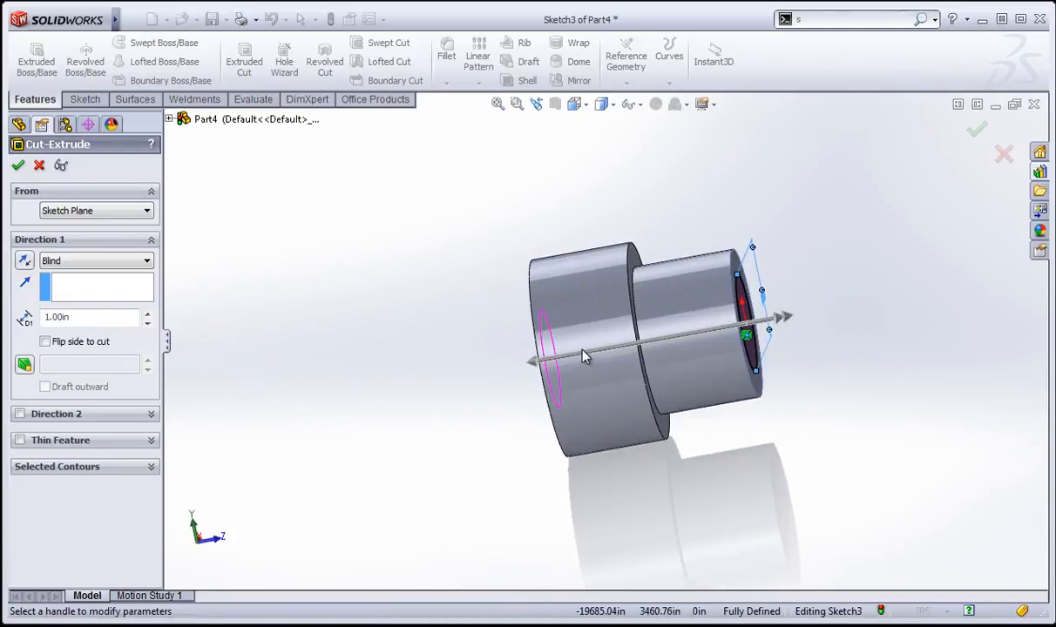
Choose the end condition for the cut and create the bore in the stepped cylinder
left_click(97, 263)
left_click(66, 277)
left_click(19, 166)
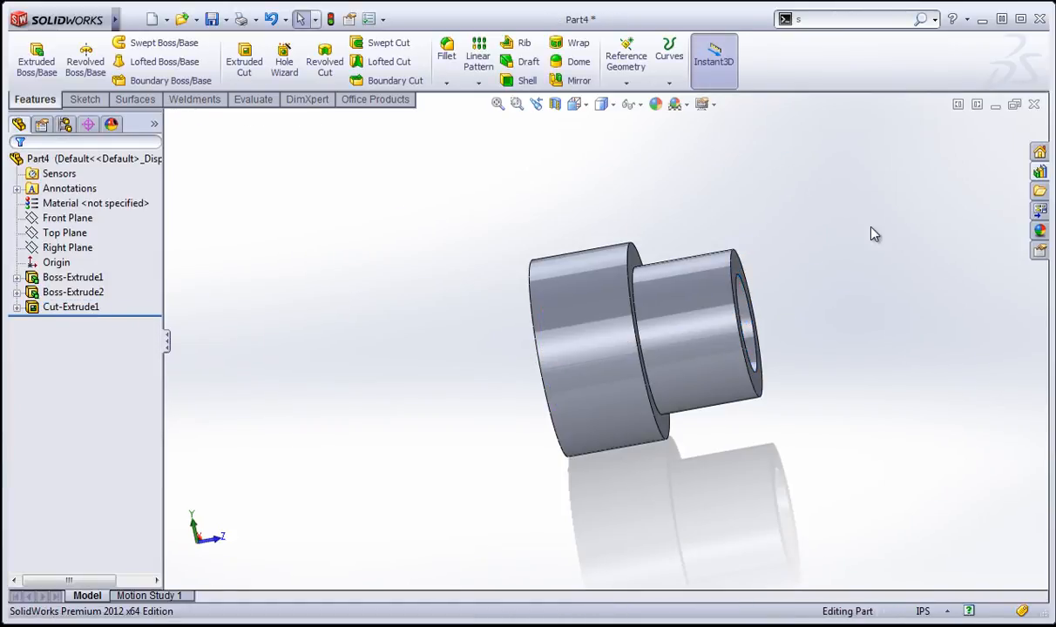
Delete Boss-Extrude2 together with its dependent sketch and cut, and delete the leftover Sketch2
middle_click_drag(871, 230, 707, 411)
key("Escape")
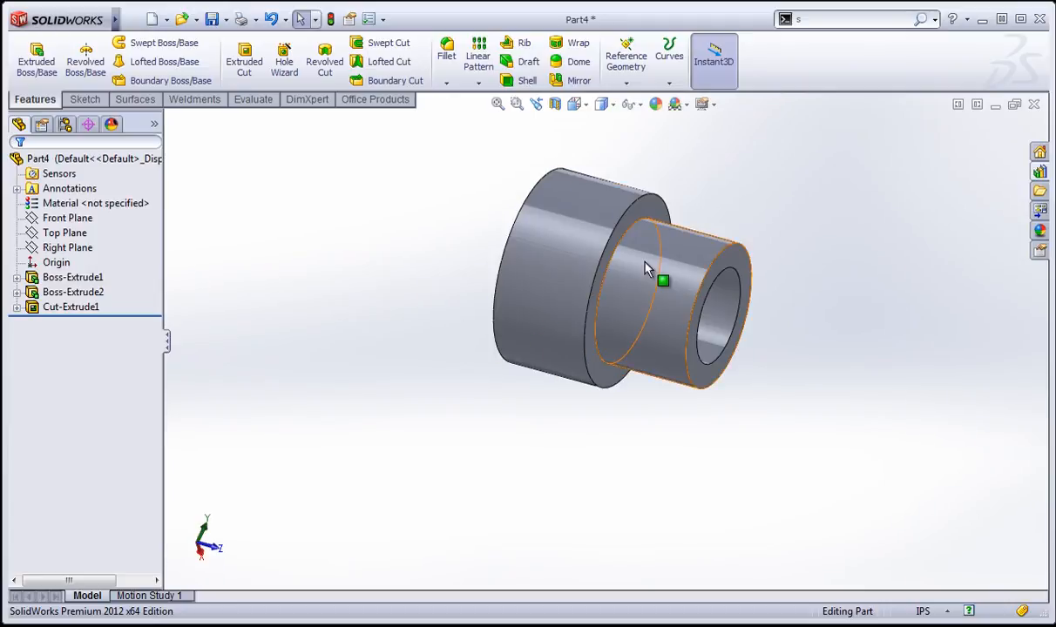
middle_click_drag(649, 266, 627, 322)
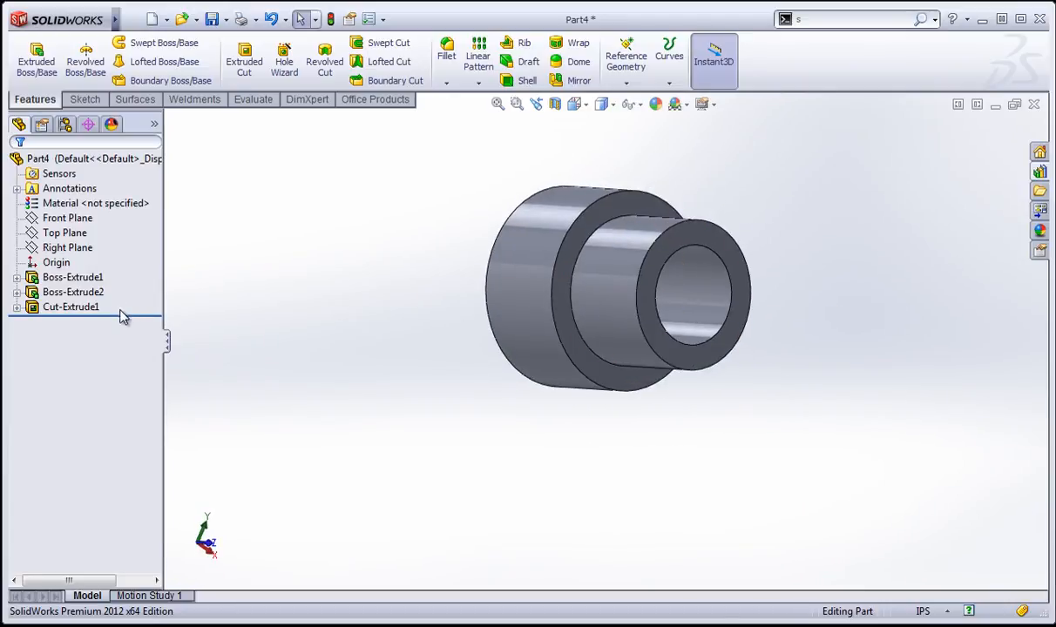
right_click(69, 292)
left_click(109, 335)
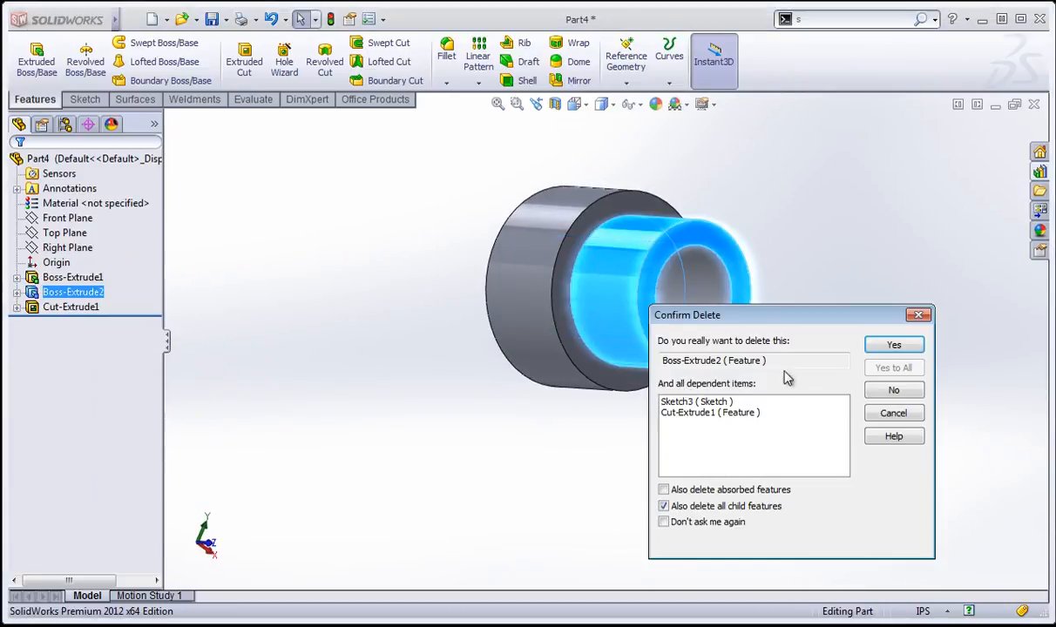
left_click(895, 346)
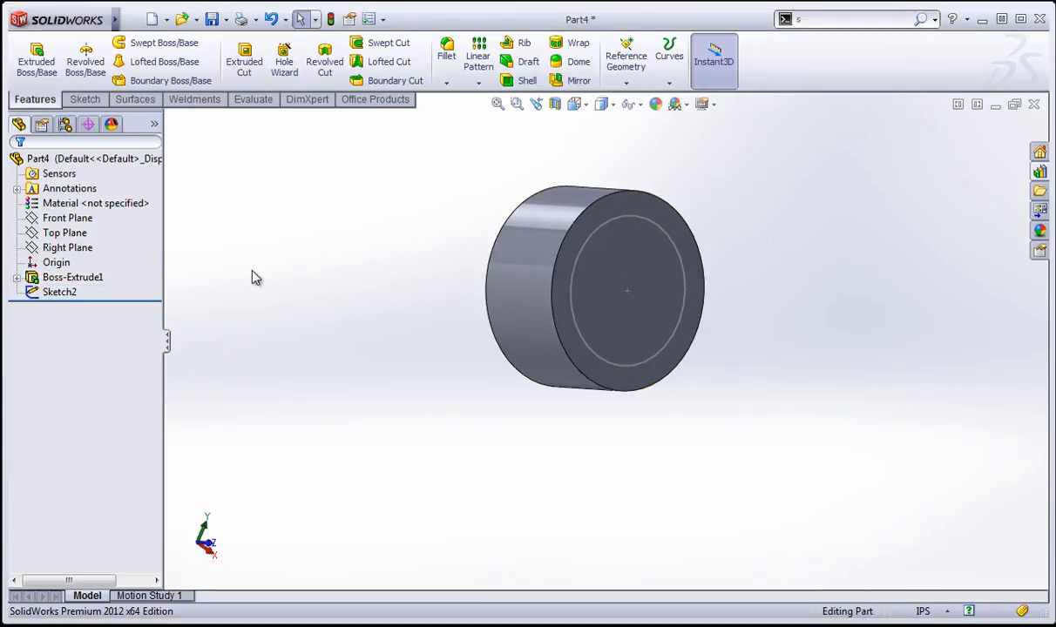
right_click(67, 300)
left_click(118, 370)
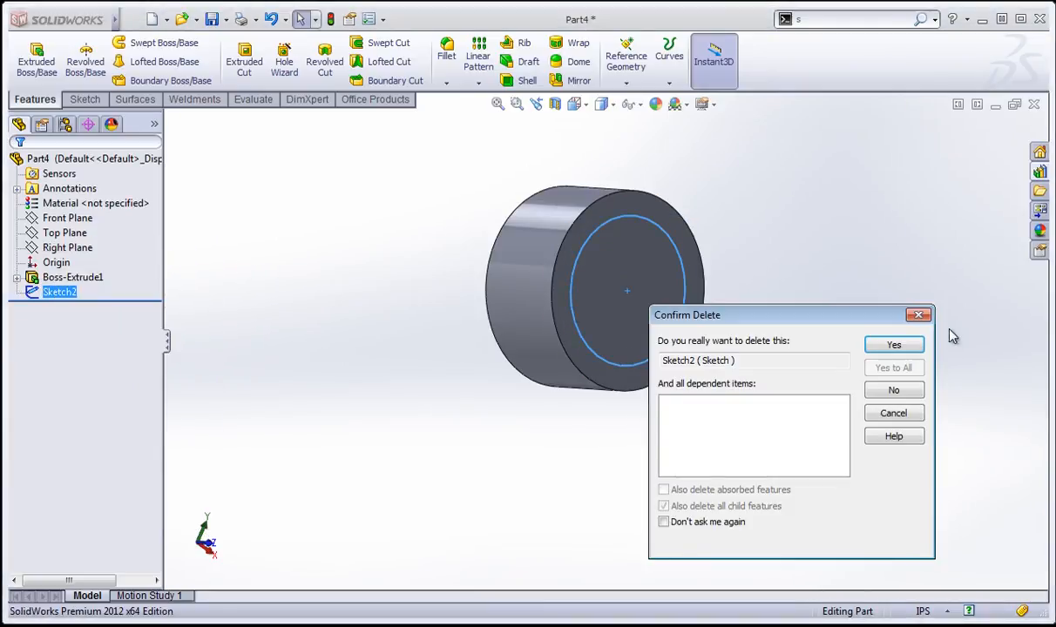
left_click(887, 349)
Edit the base cylinder's extrusion and set its Blind depth to 1 in
middle_click_drag(435, 281, 495, 285)
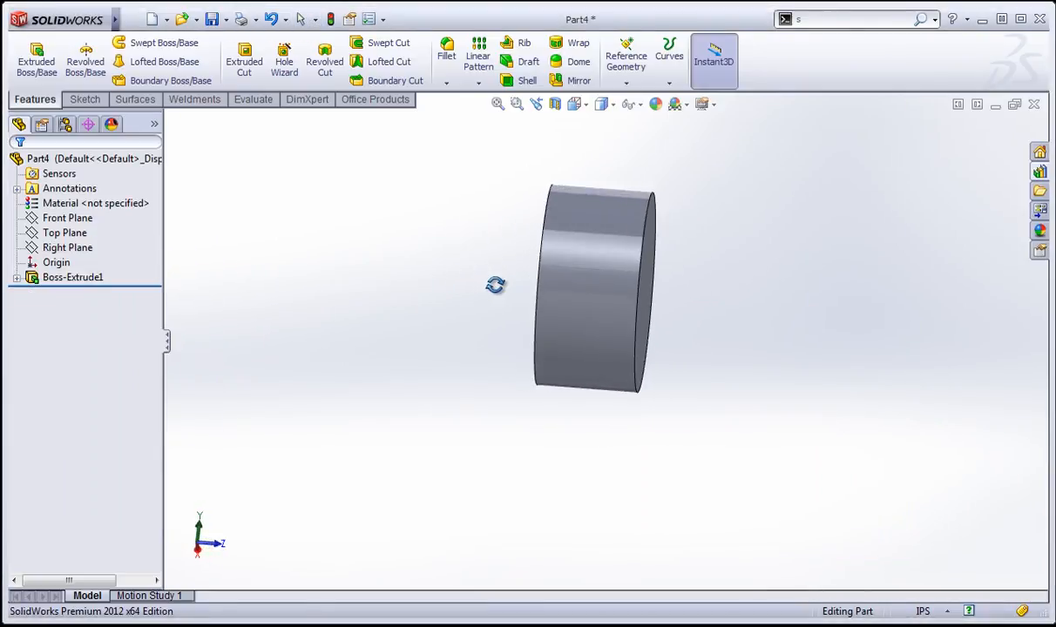
right_click(74, 275)
left_click(79, 228)
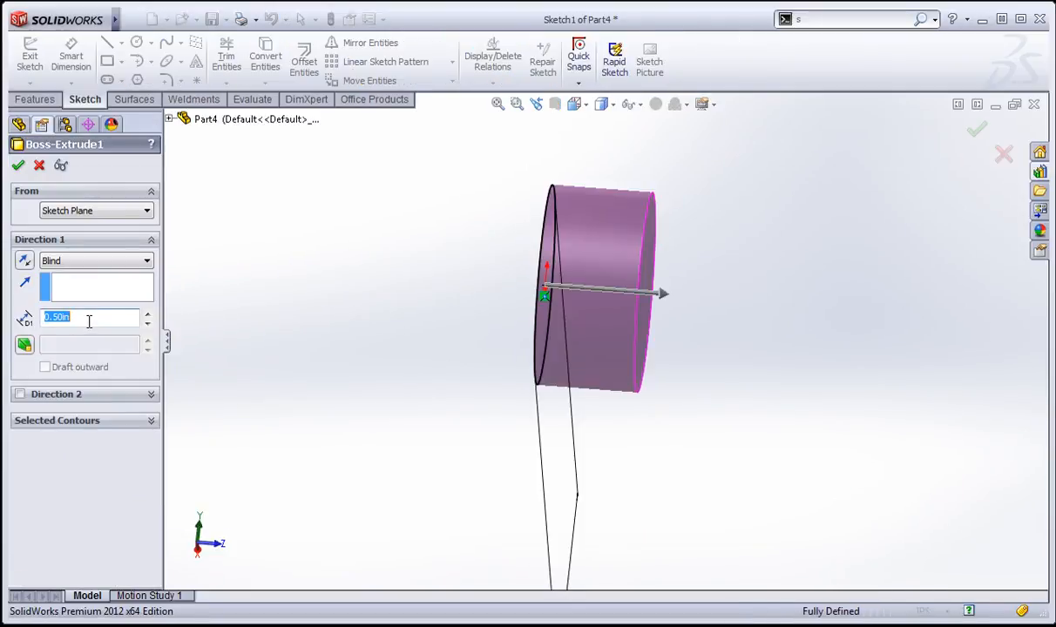
key("Return")
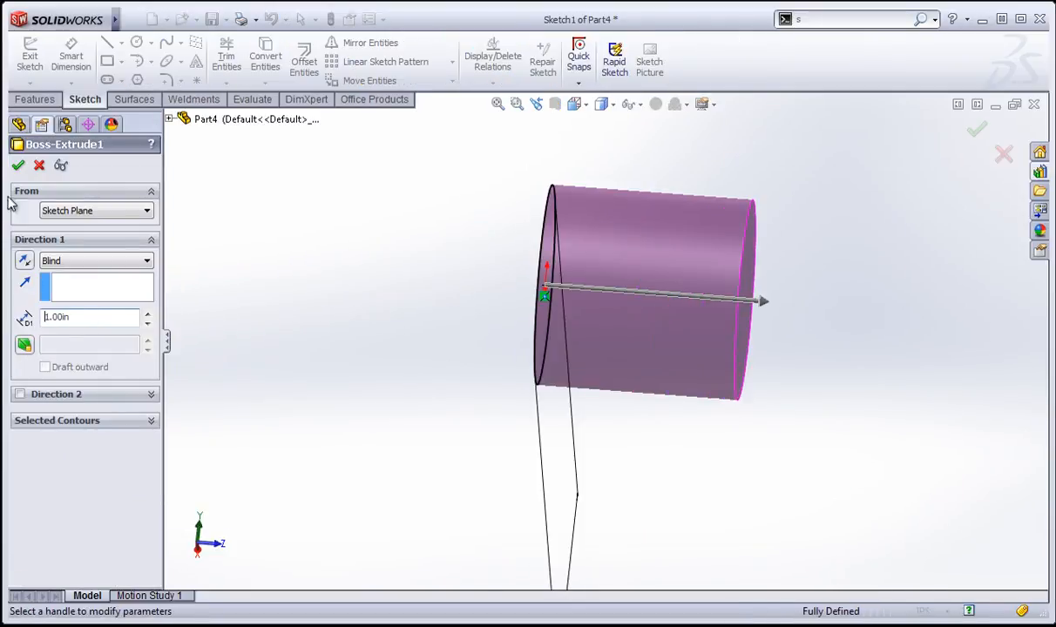
left_click(18, 166)
Start a sketch on the cylinder's end face and draw a circle of about 0.29 in radius centred on the origin
middle_click_drag(832, 288, 748, 262)
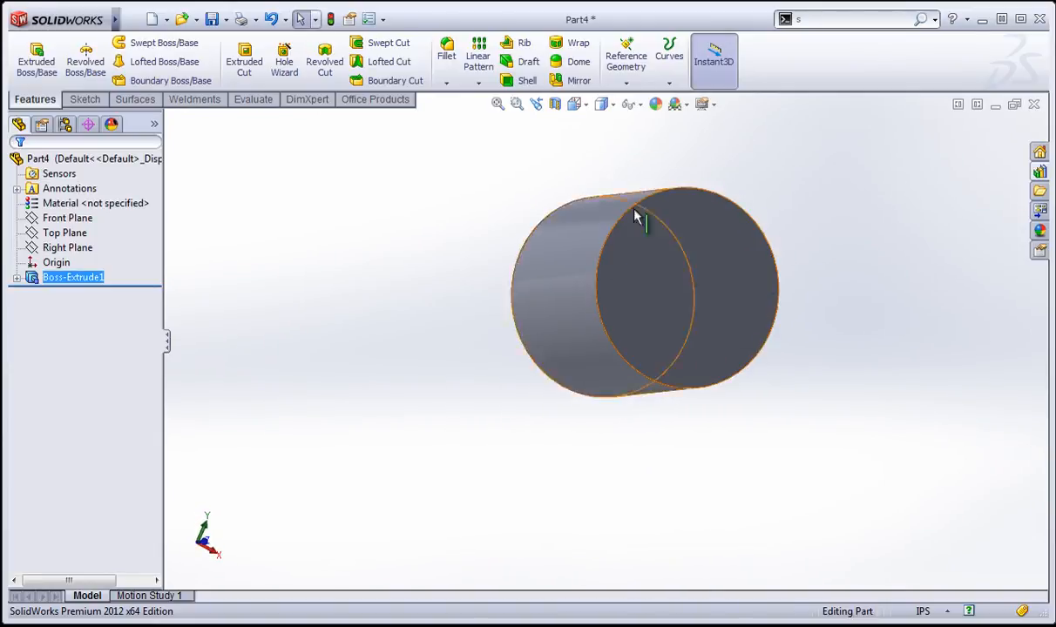
middle_click_drag(634, 264, 628, 165)
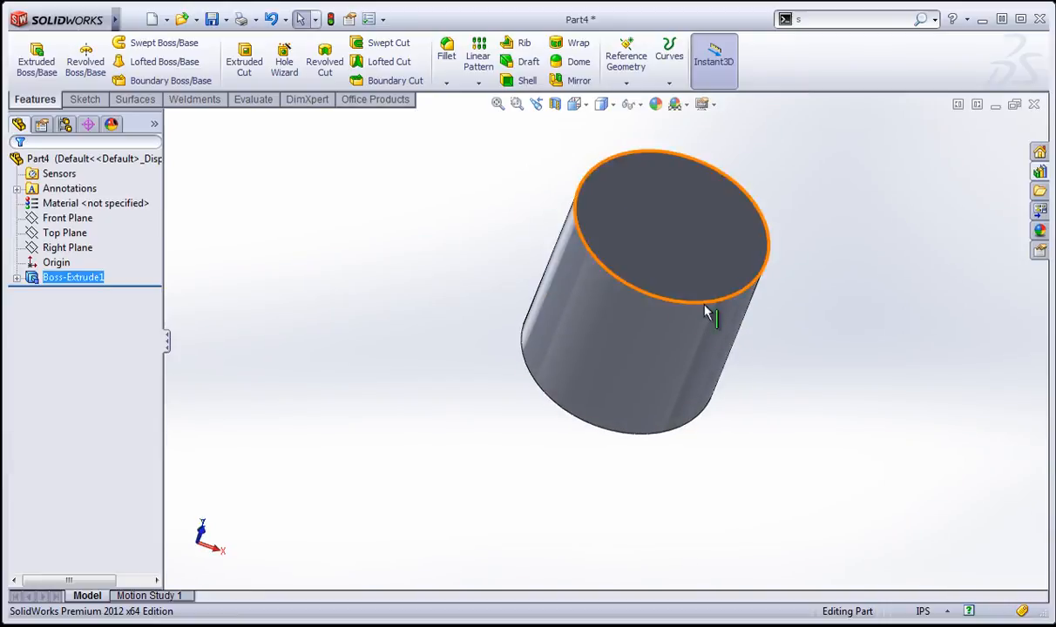
mouse_move(708, 309)
middle_mouse_down()
mouse_move(682, 364)
mouse_move(636, 252)
middle_mouse_up()
left_click(637, 253)
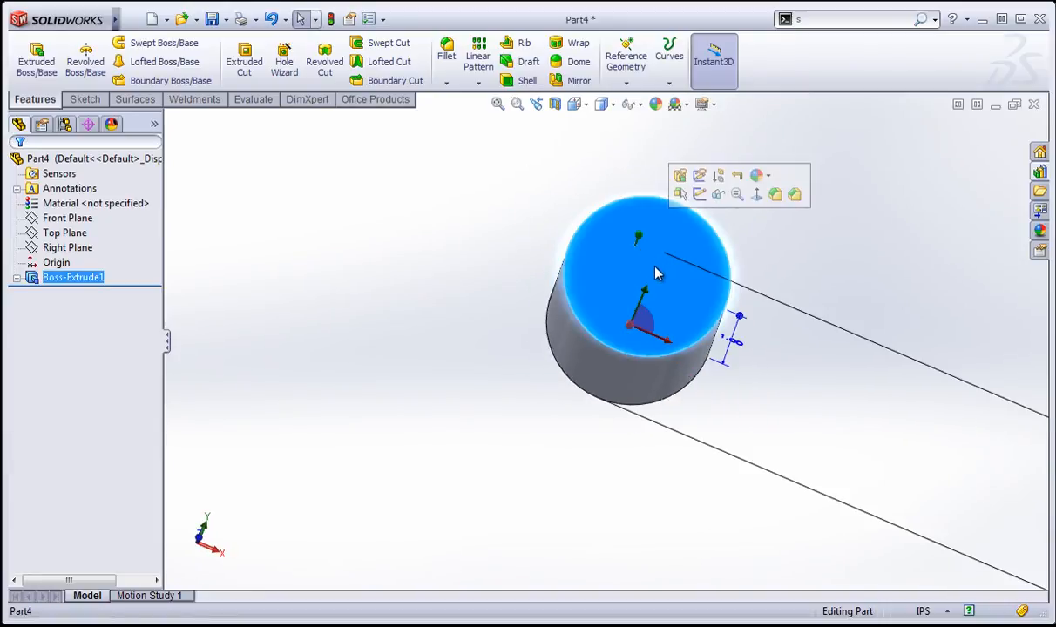
left_click(701, 195)
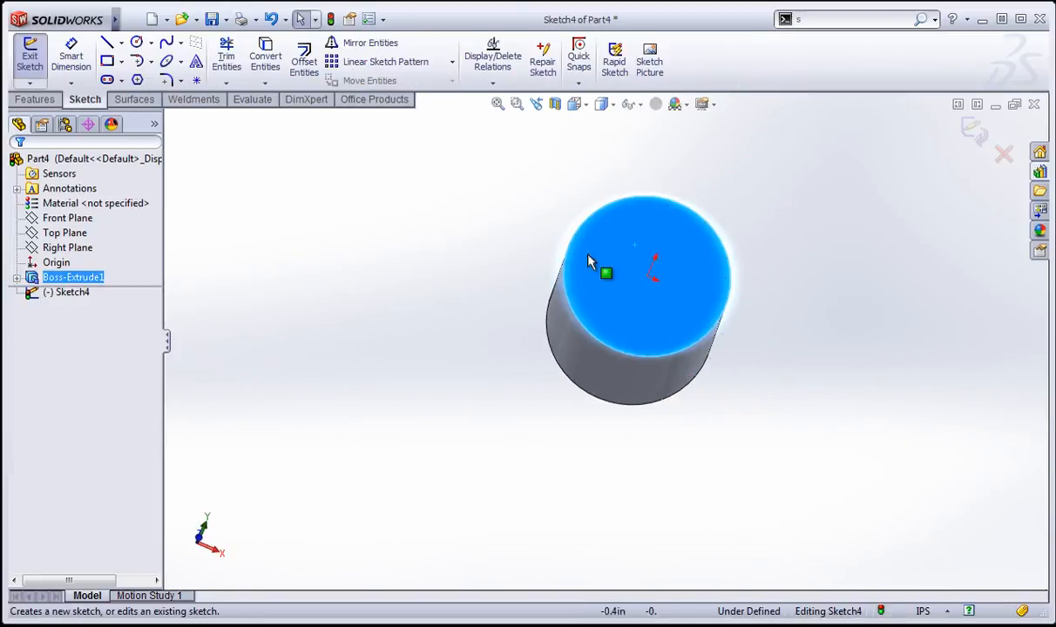
left_click(137, 44)
left_click(648, 275)
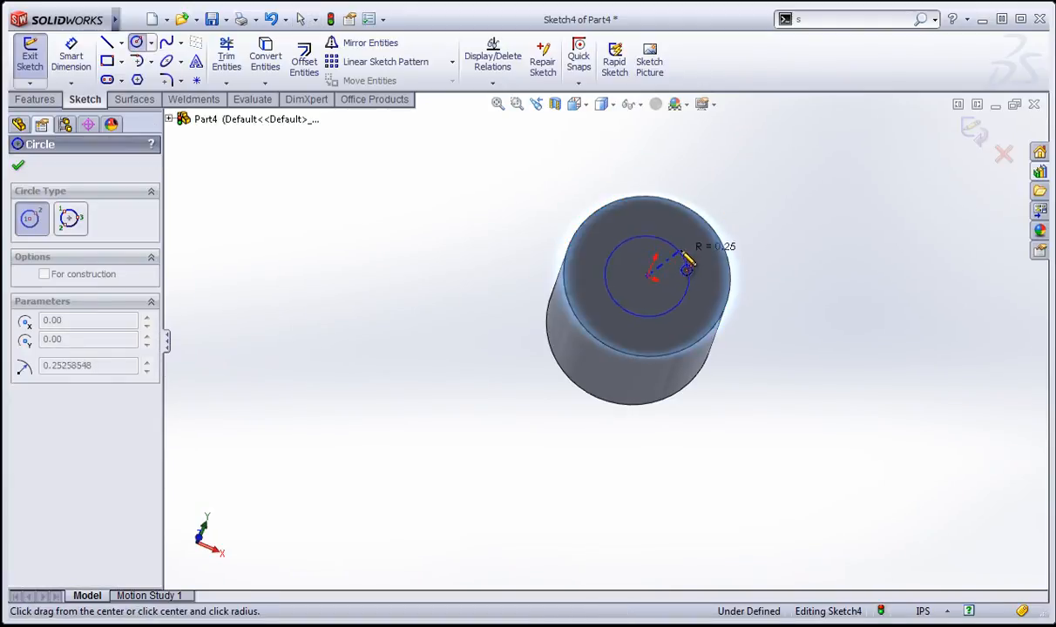
left_click(690, 260)
Dimension the circle's diameter as 0.75 in and close the sketch
key("s")
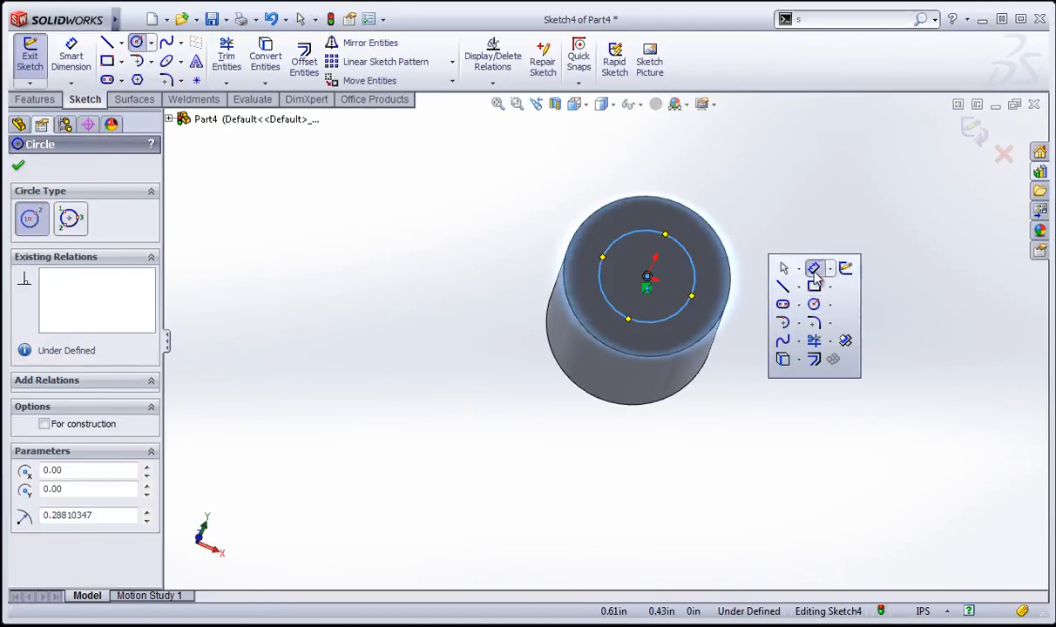
left_click(813, 270)
left_click(693, 274)
left_click(751, 270)
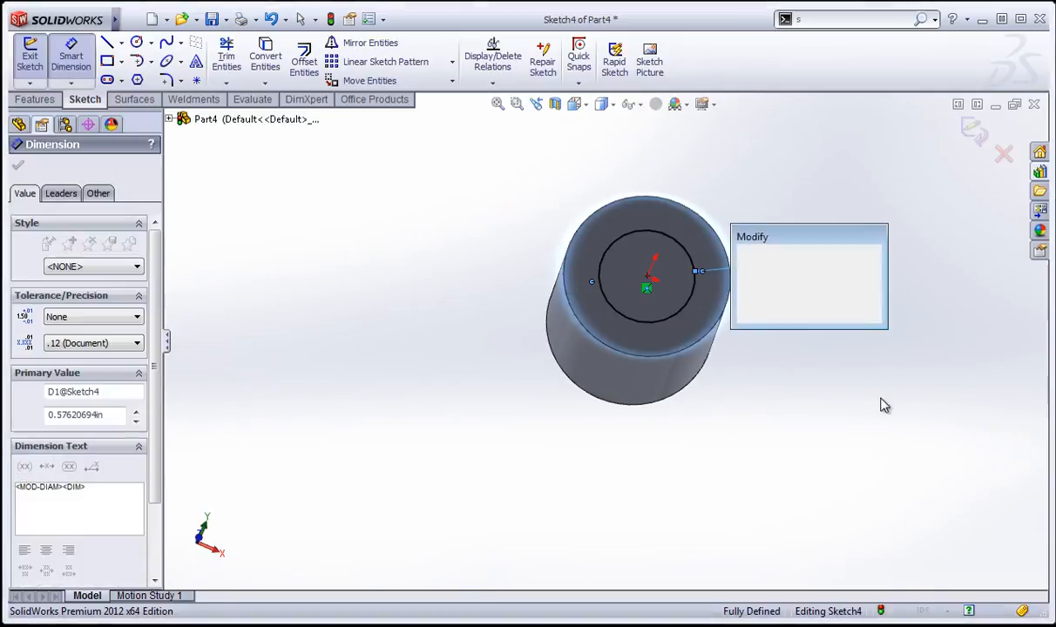
type(".75")
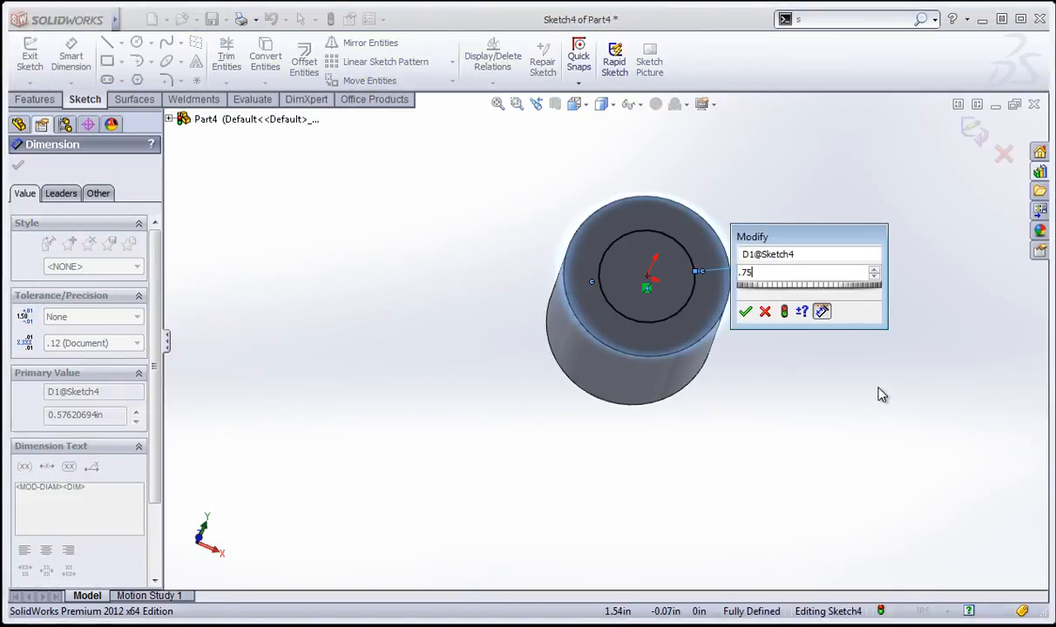
key("Return")
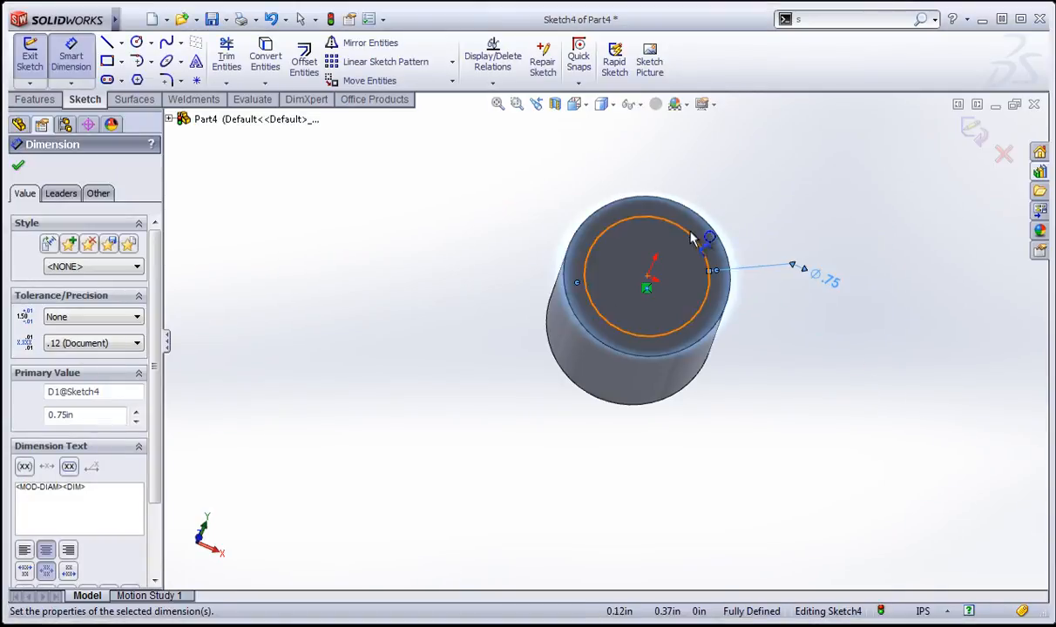
middle_click_drag(697, 234, 701, 179)
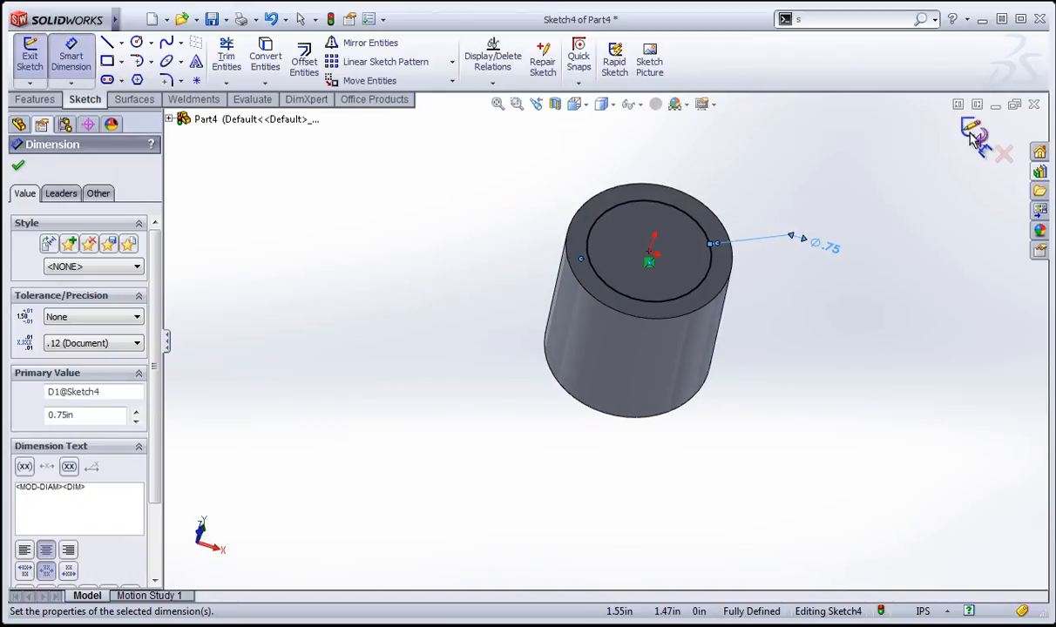
left_click(972, 136)
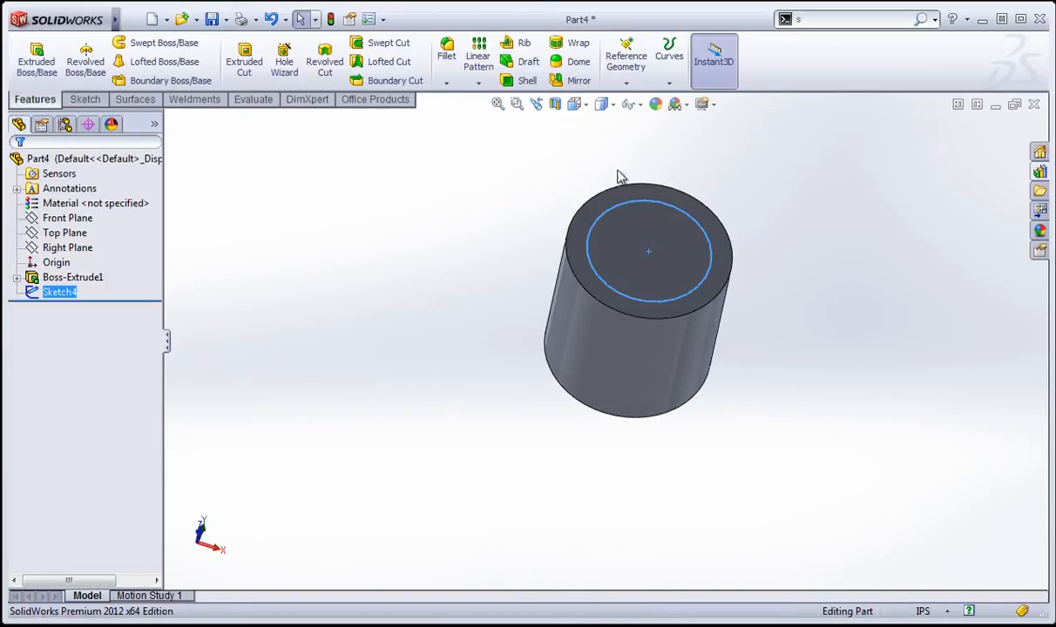
Cut the cylinder 0.5 in deep, Blind, with Flip side to cut enabled to remove the material outside the 0.75 in circle
left_click(244, 61)
middle_click_drag(610, 268, 603, 289)
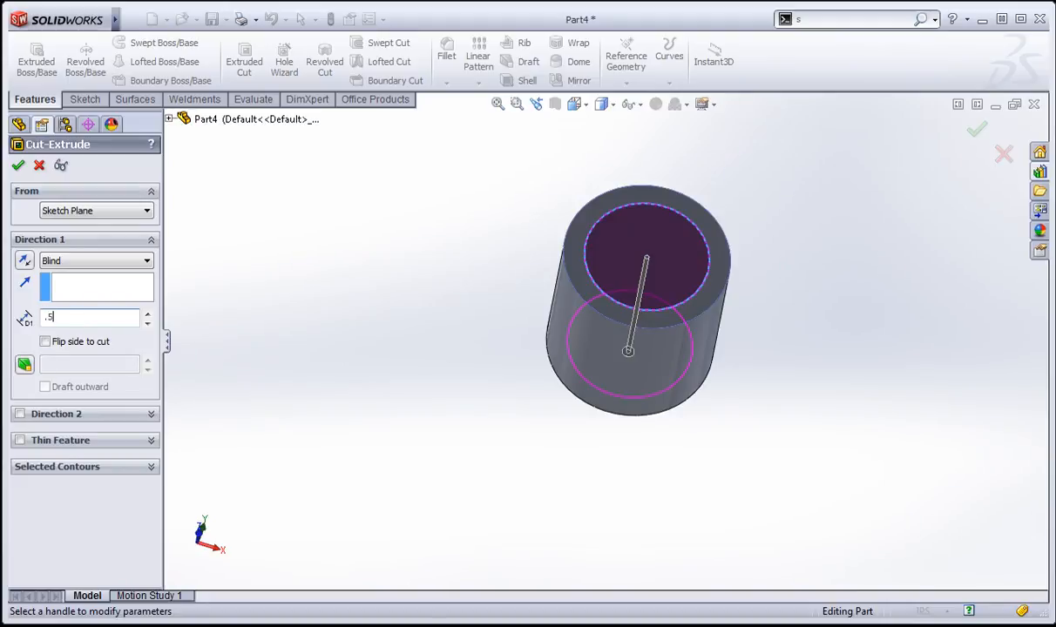
left_click(152, 346)
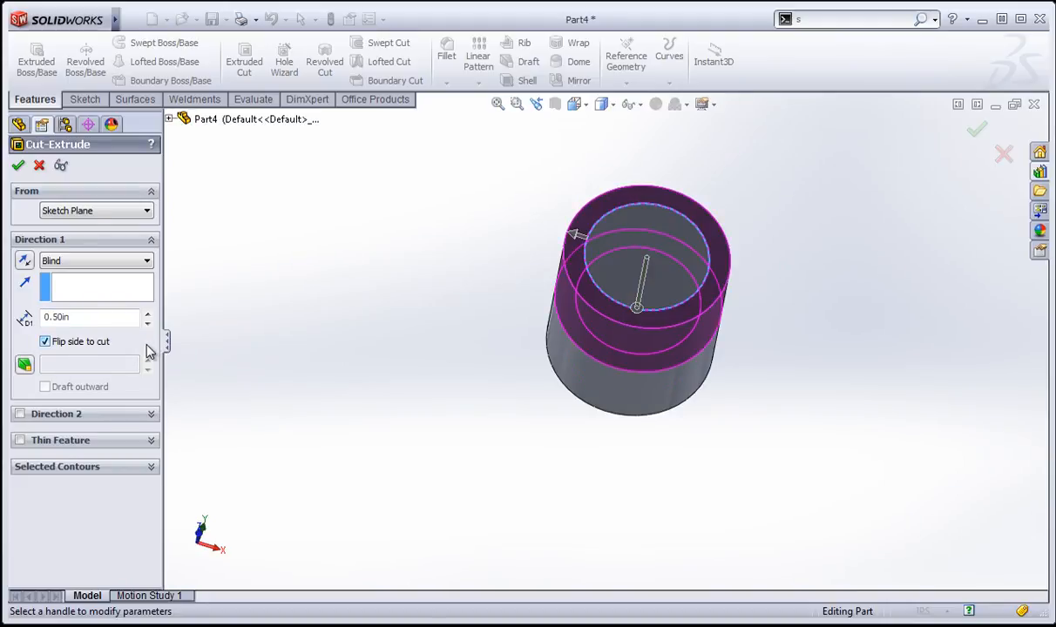
left_click(46, 342)
left_click(46, 343)
middle_click_drag(431, 188, 397, 263)
left_click(21, 165)
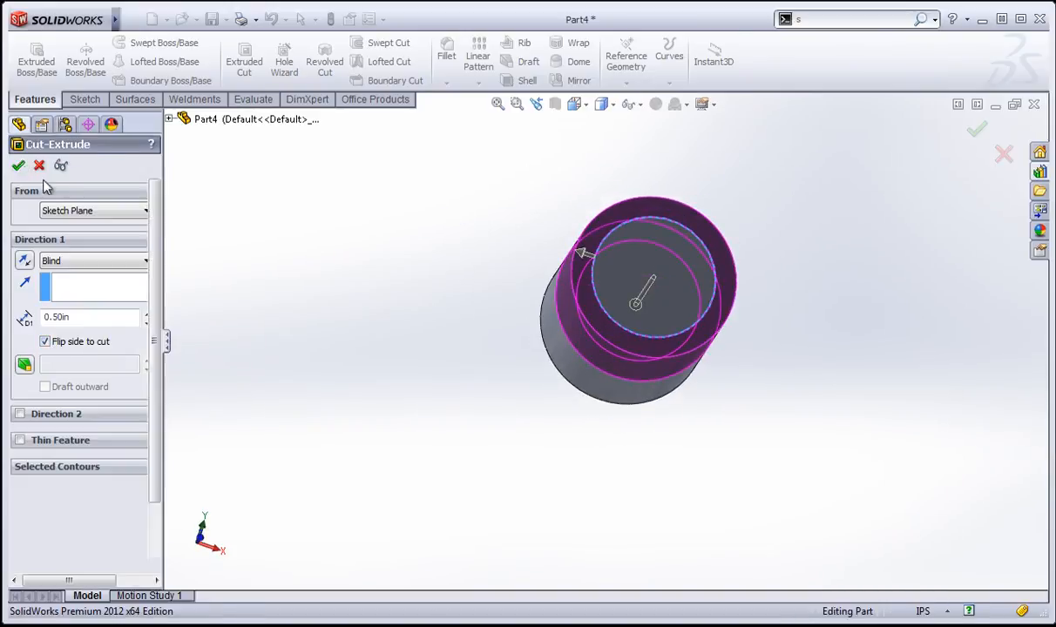
Examine the stepped cylinder and its smaller end face from several angles
middle_click_drag(752, 444, 695, 460)
scroll(677, 384, "up", 1)
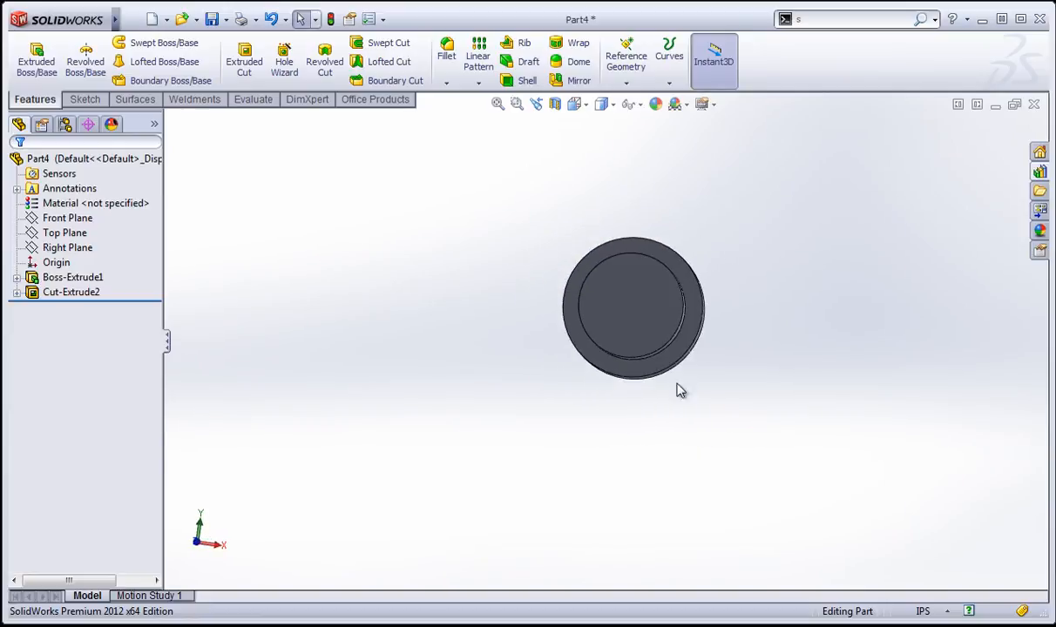
left_click(649, 324)
middle_click_drag(649, 324, 725, 342)
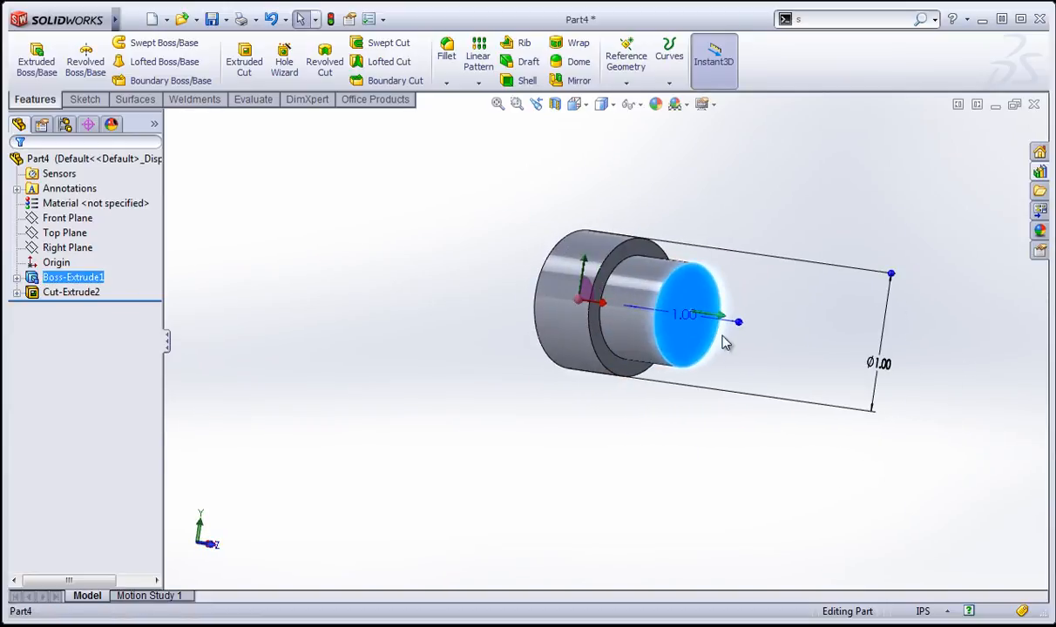
left_click(683, 296)
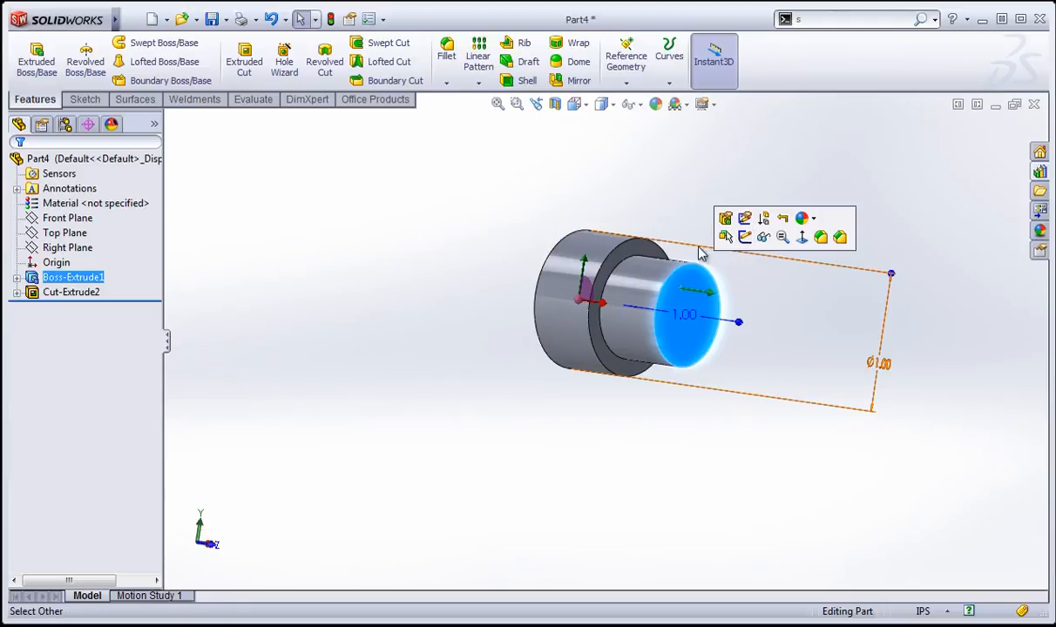
mouse_move(490, 262)
middle_mouse_down()
mouse_move(584, 273)
mouse_move(507, 292)
mouse_move(562, 283)
middle_mouse_up()
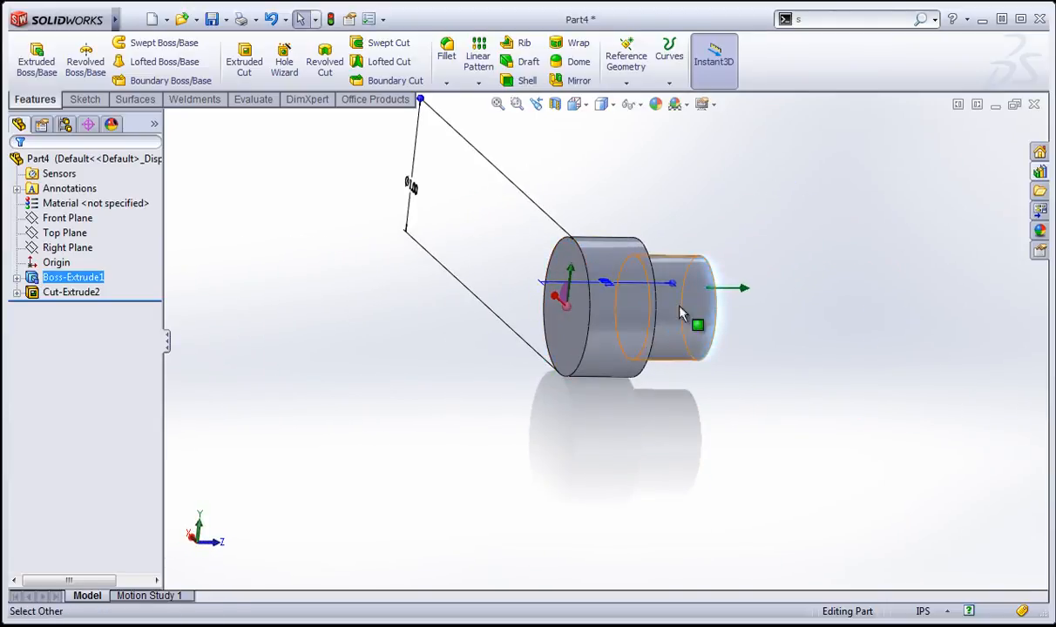
middle_click_drag(824, 290, 678, 276)
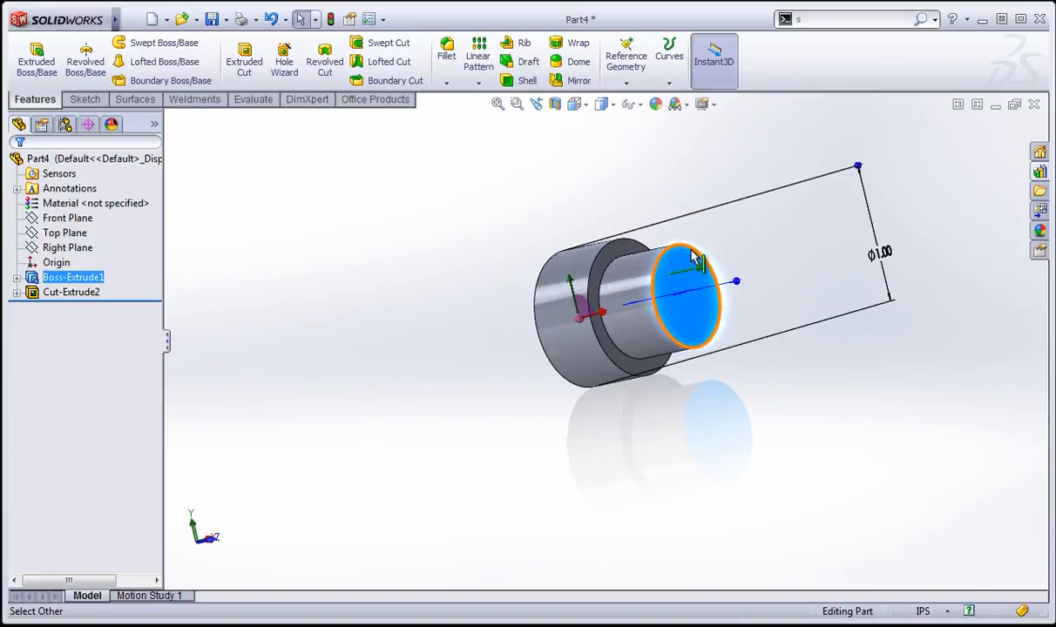
left_click(272, 324)
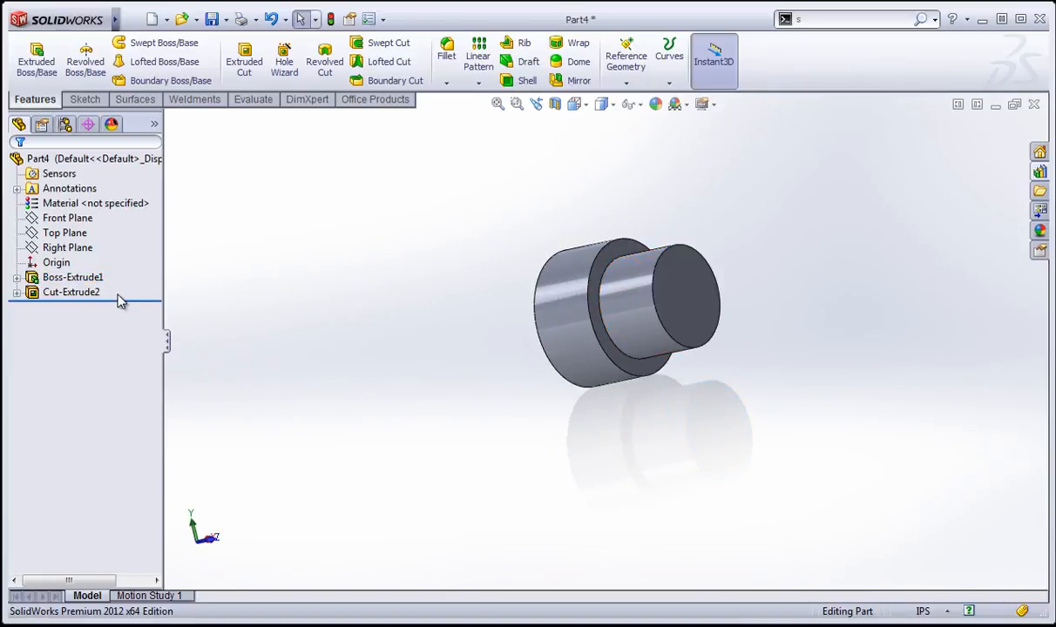
Delete Boss-Extrude1 together with its dependent sketch and cut, and delete the leftover Sketch1
left_click(70, 277)
right_click(65, 278)
left_click(87, 323)
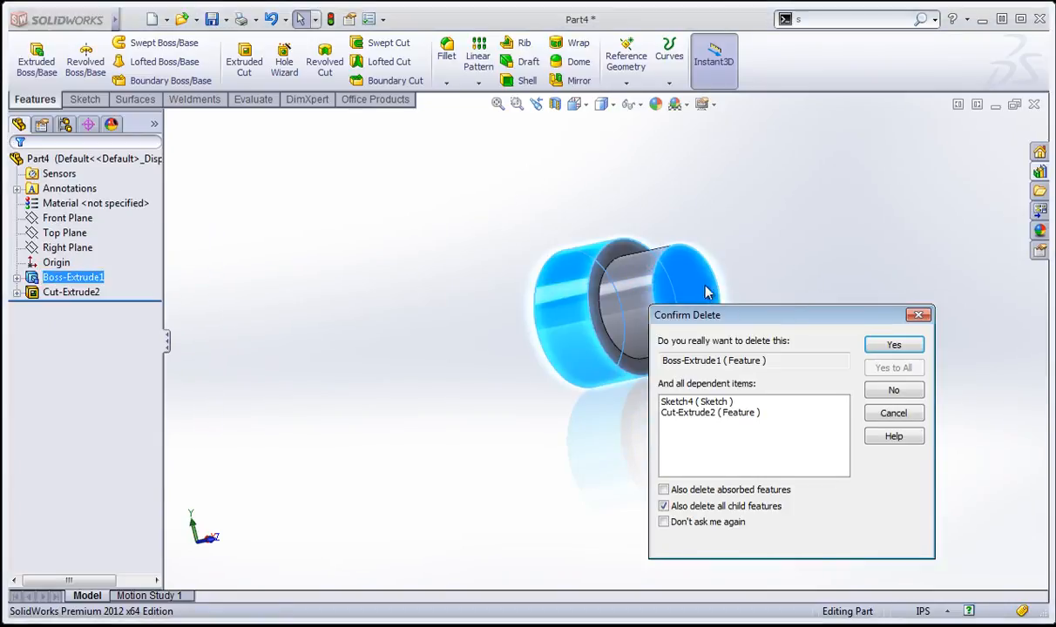
left_click(893, 346)
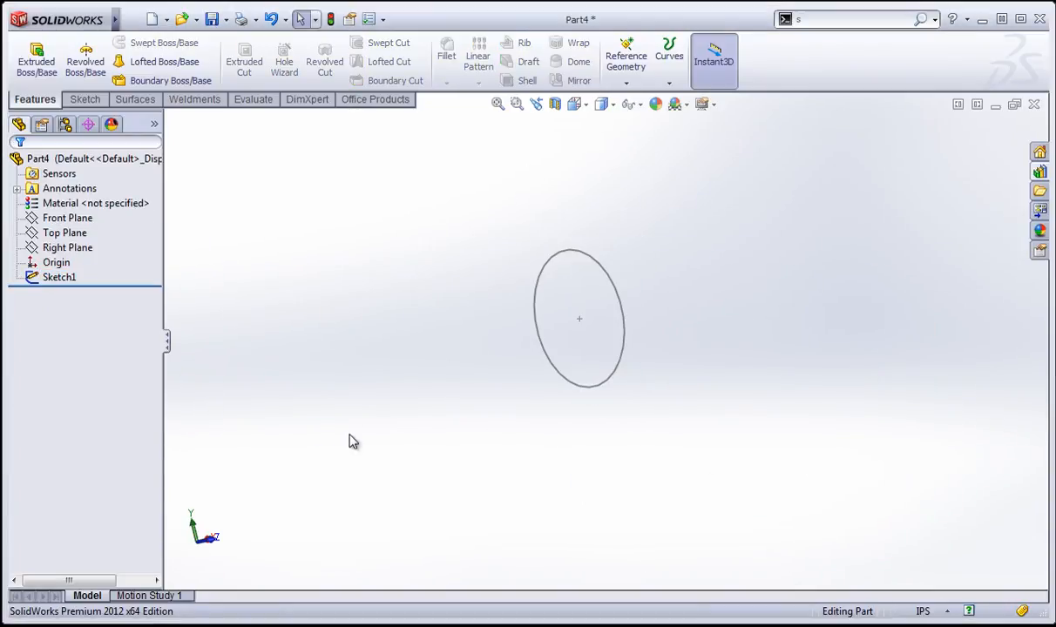
right_click(54, 278)
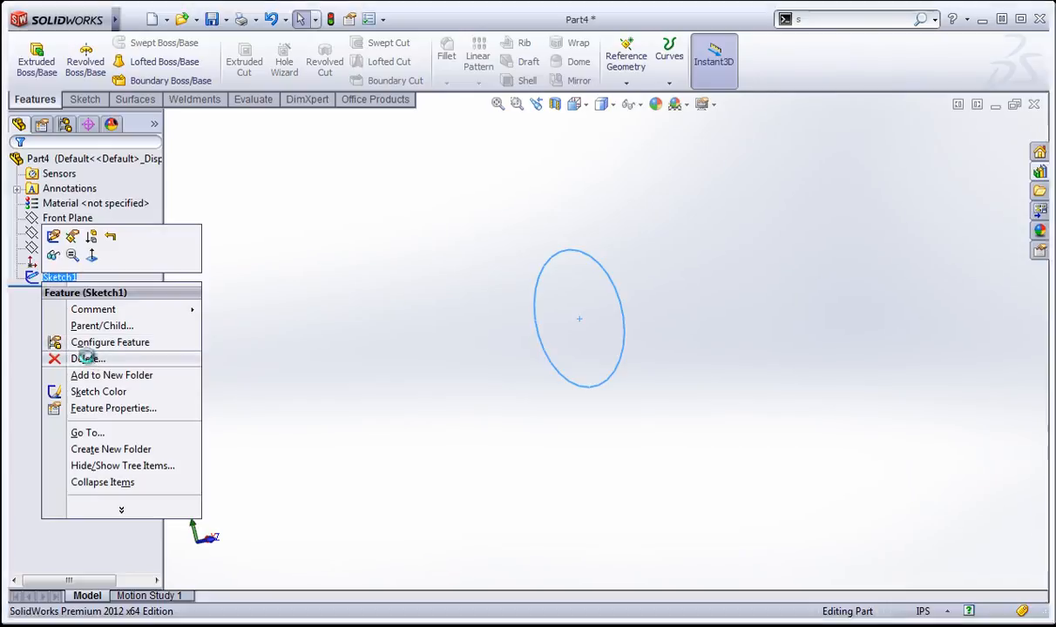
left_click(70, 358)
left_click(893, 346)
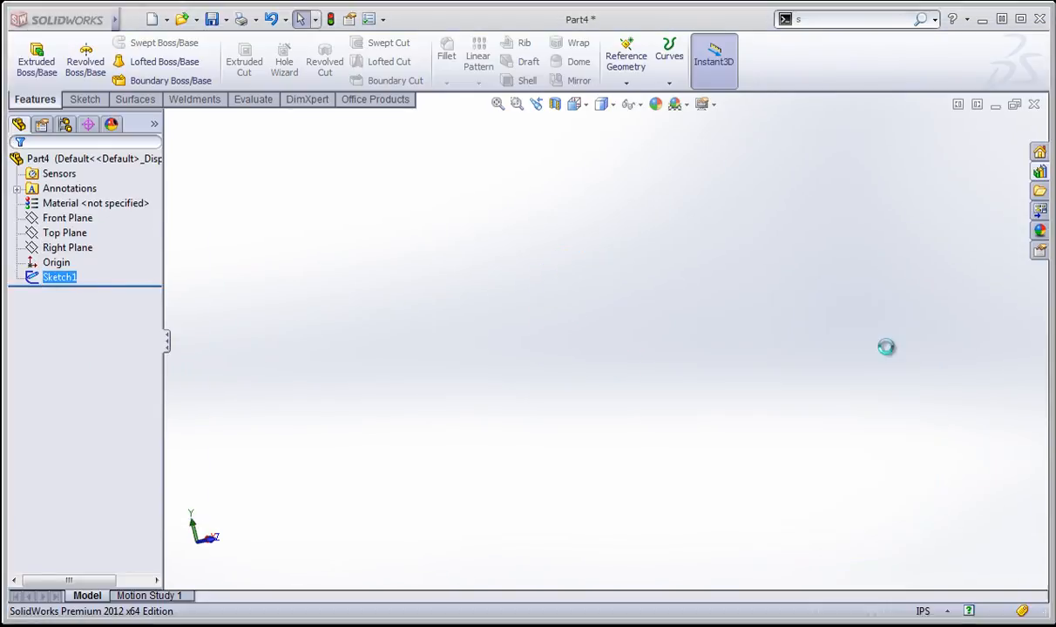
Orient the view normal to the Front Plane and start a new sketch on that plane
left_click(70, 204)
left_click(58, 218)
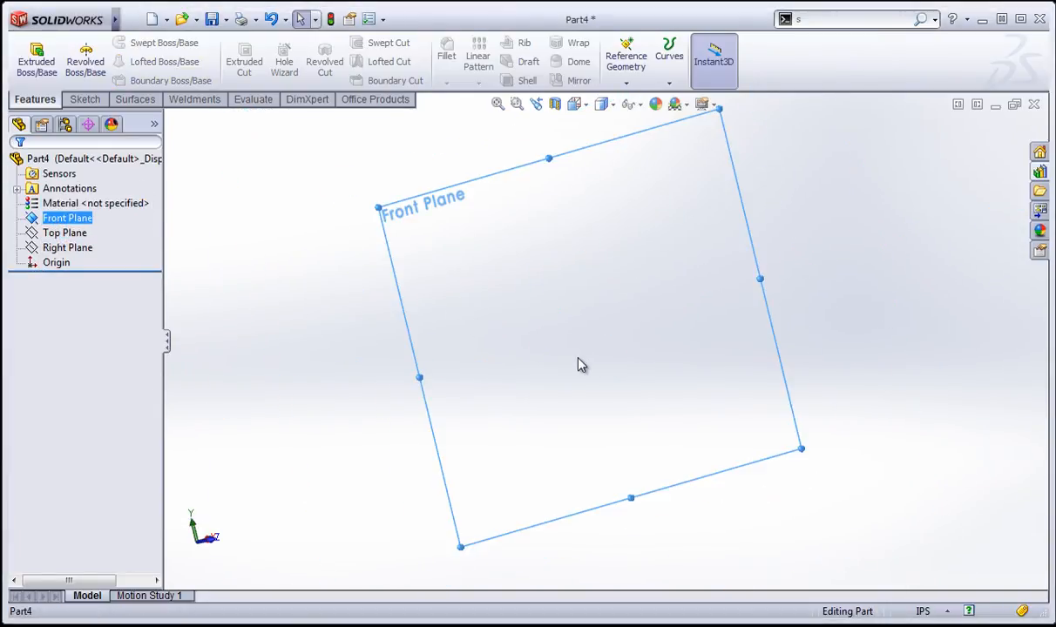
key("space")
left_click(632, 409)
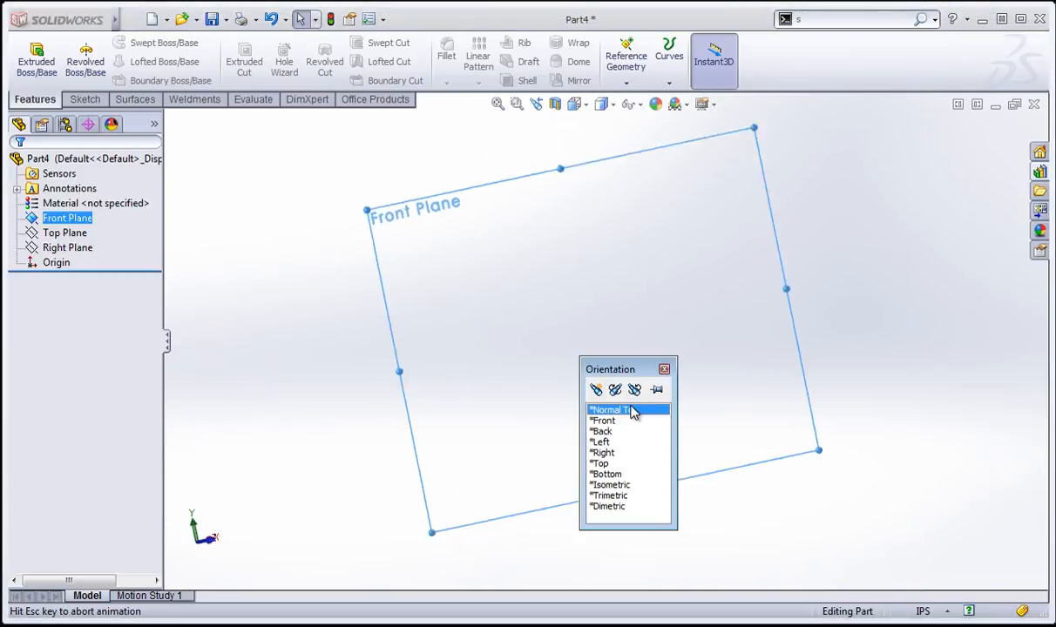
mouse_move(91, 33)
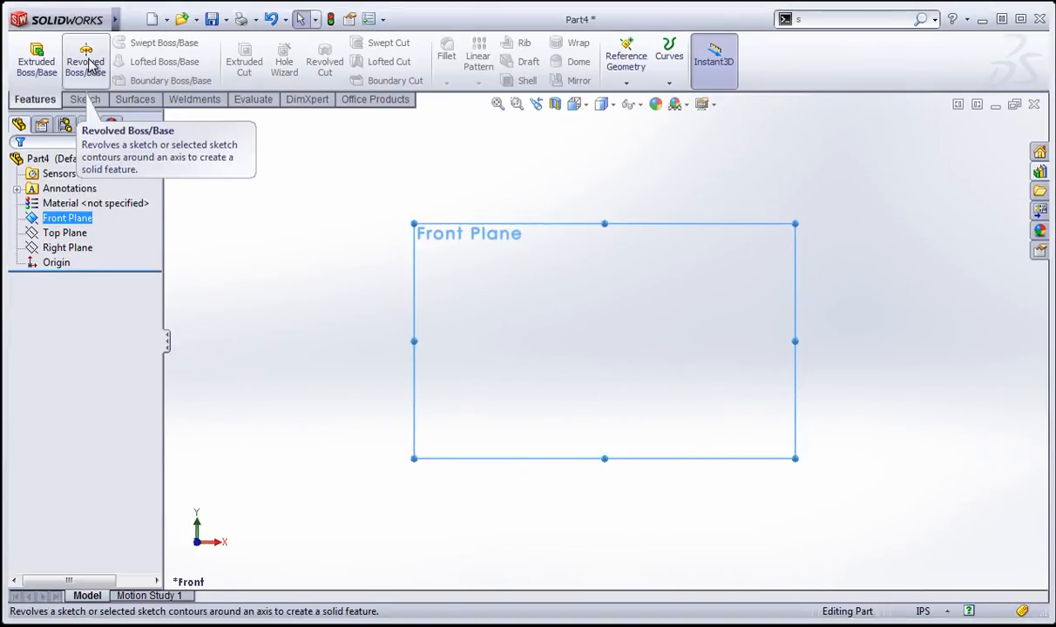
left_click(85, 98)
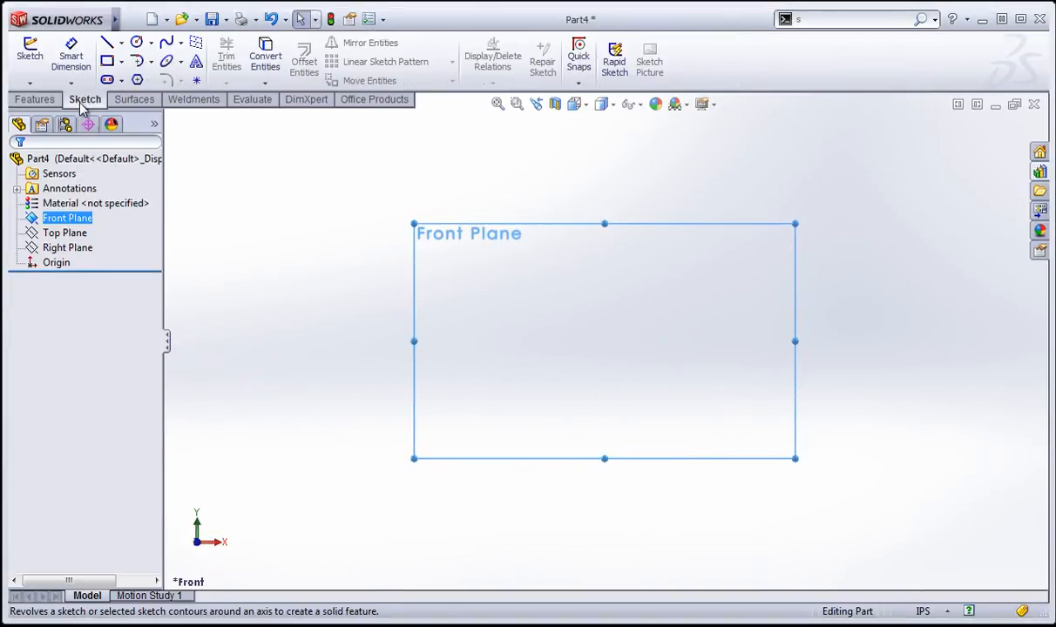
left_click(29, 67)
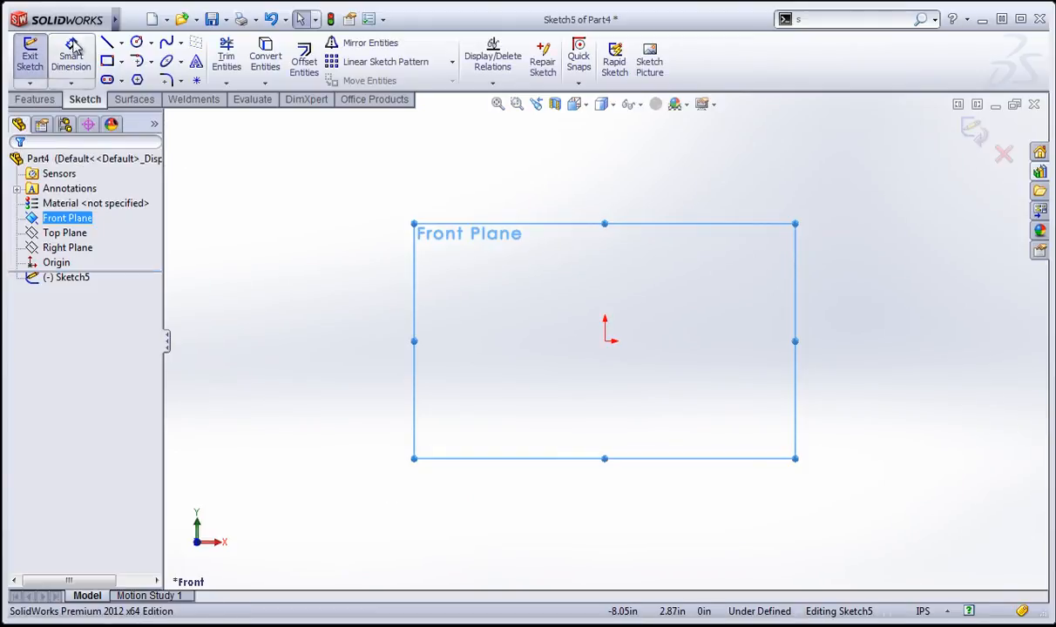
Draw a closed stepped line profile from the origin, about 1.36 in long and 0.61 in high, stepping down about 0.30 in
left_click(107, 42)
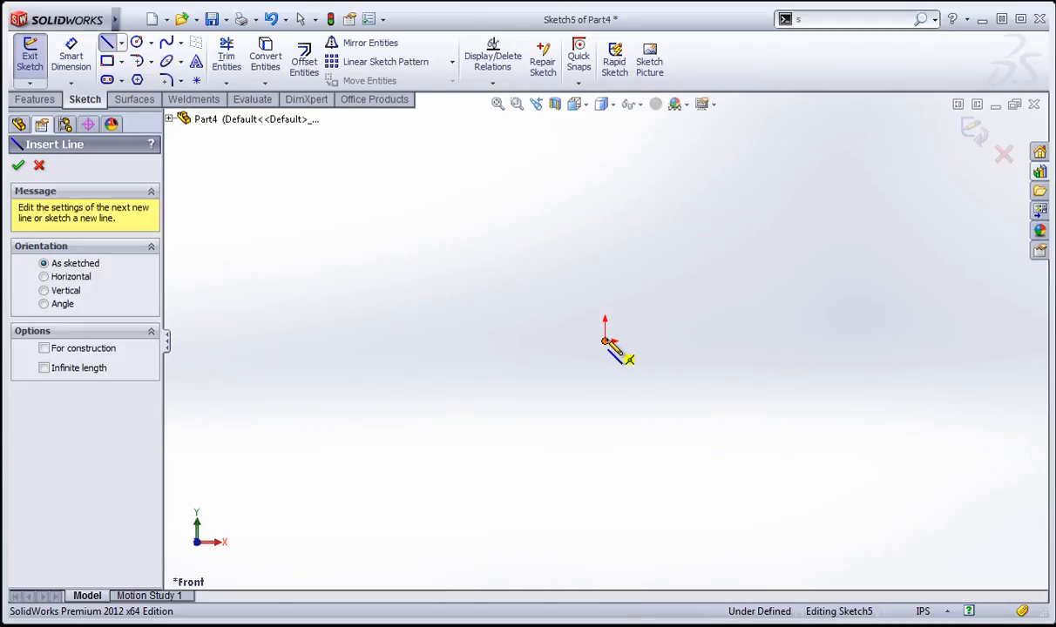
left_click(606, 341)
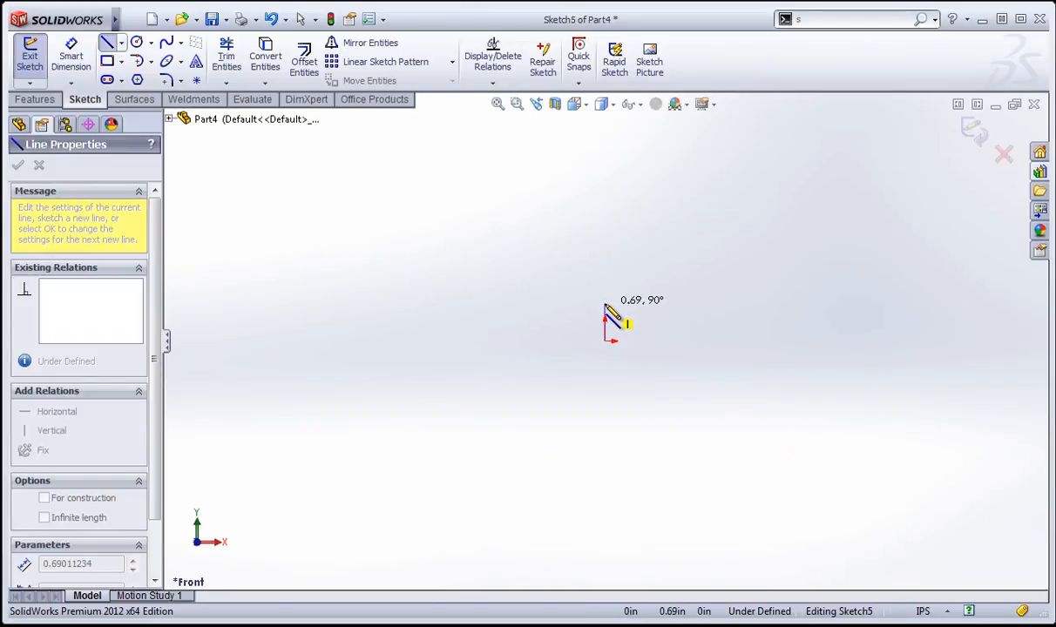
left_click(606, 311)
scroll(638, 308, "down", 5)
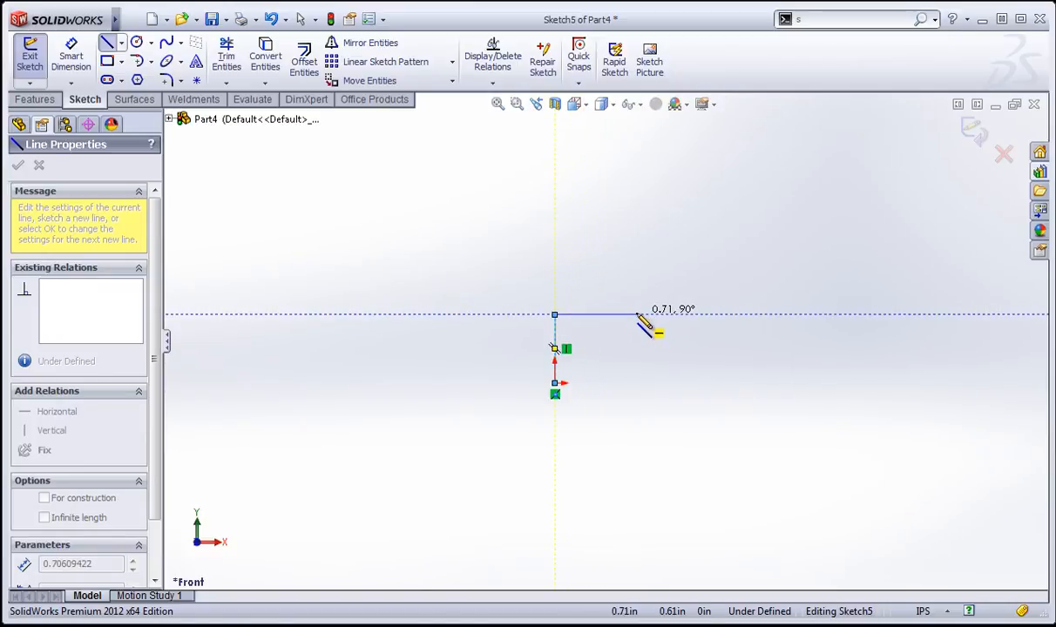
left_click(636, 315)
left_click(636, 349)
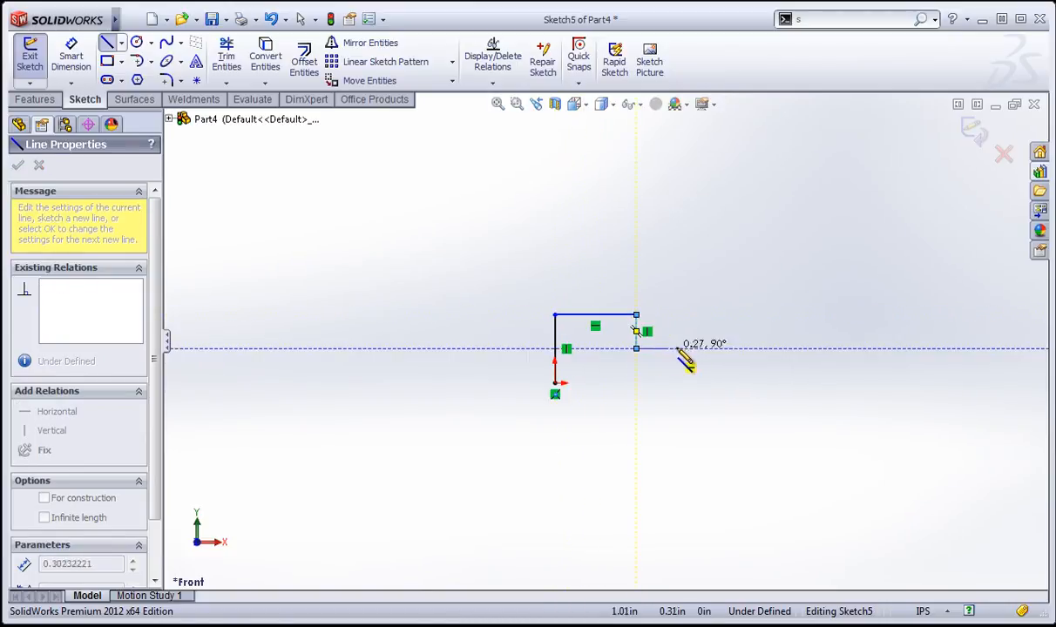
left_click(711, 350)
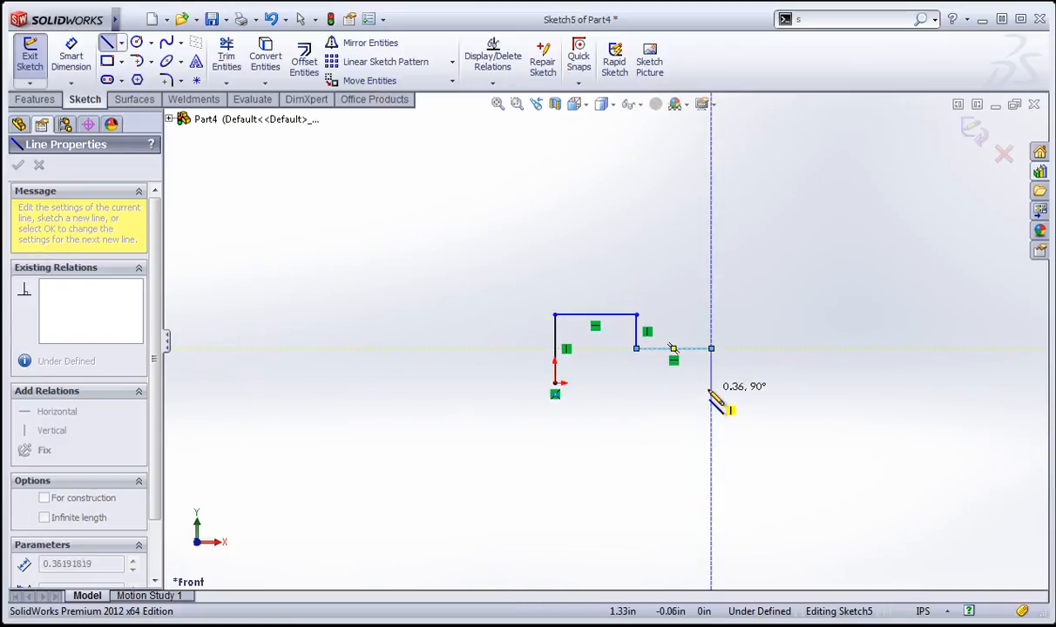
left_click(711, 382)
left_click(555, 382)
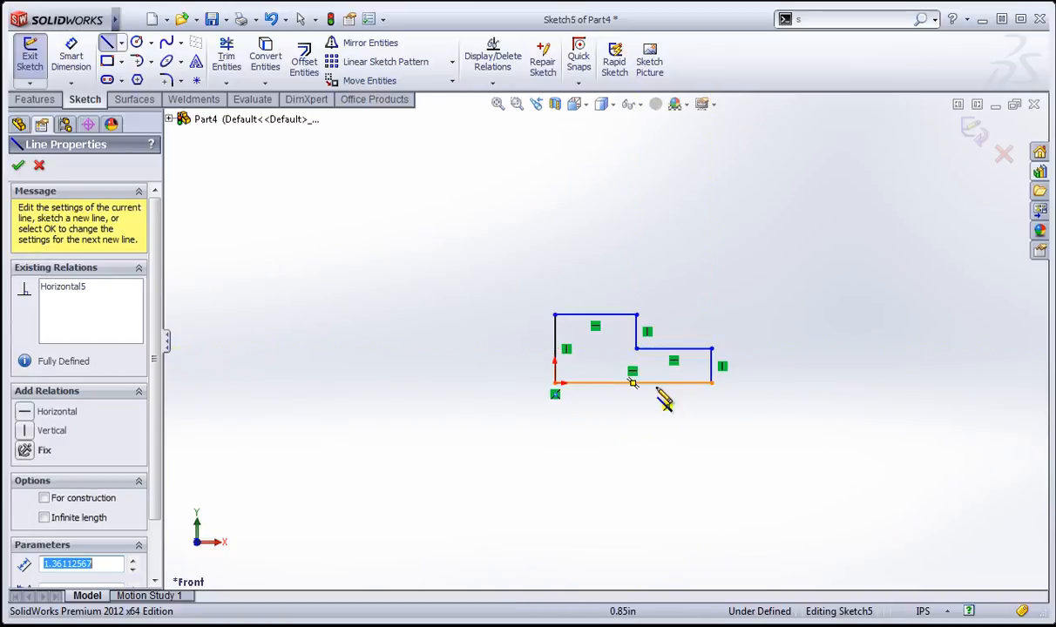
Revolve the stepped half-profile 360° about its long horizontal base line with Revolved Boss/Base to form a solid
scroll(671, 397, "down", 1)
scroll(673, 397, "up", 2)
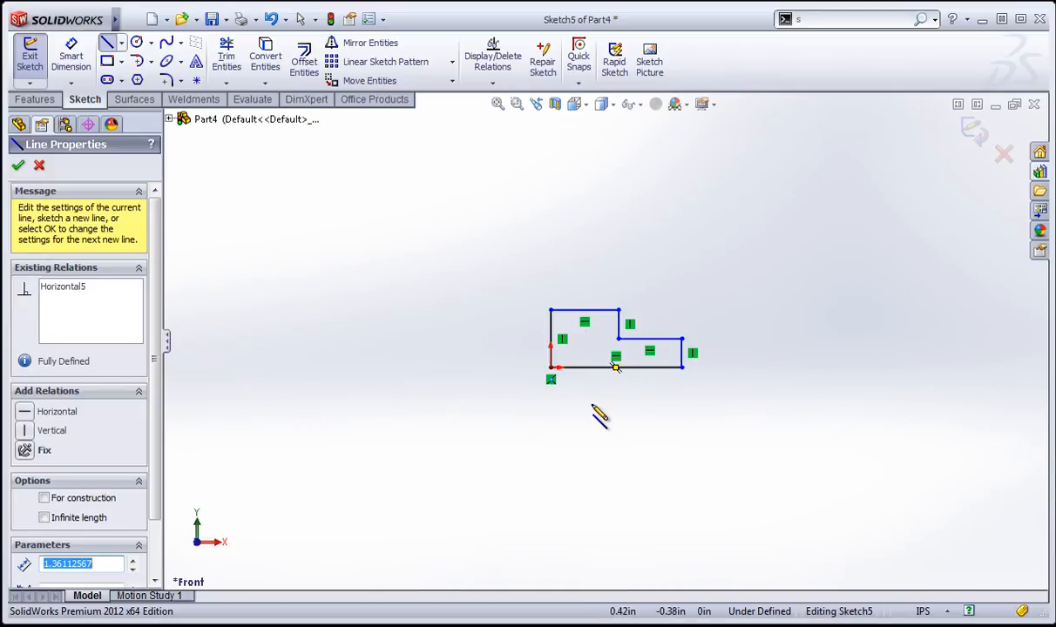
left_click(35, 98)
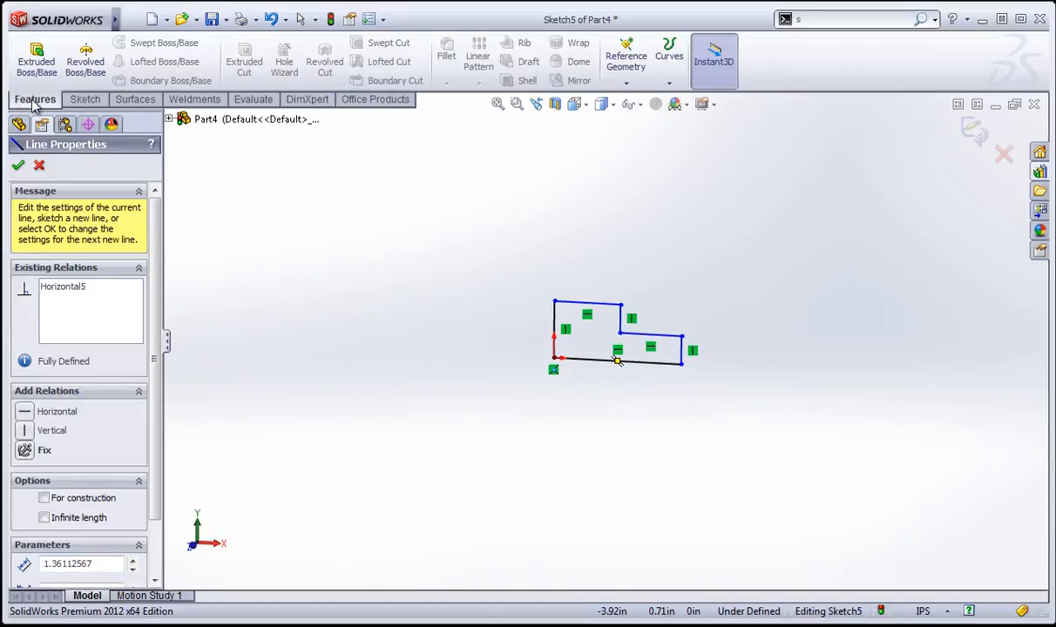
left_click(84, 58)
left_click(608, 364)
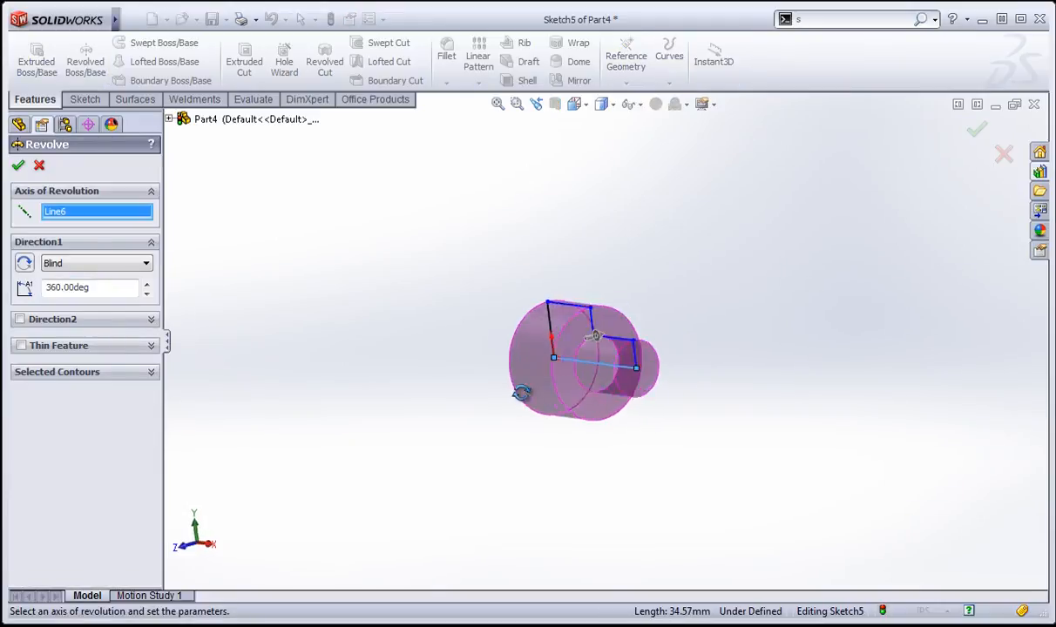
left_click(19, 167)
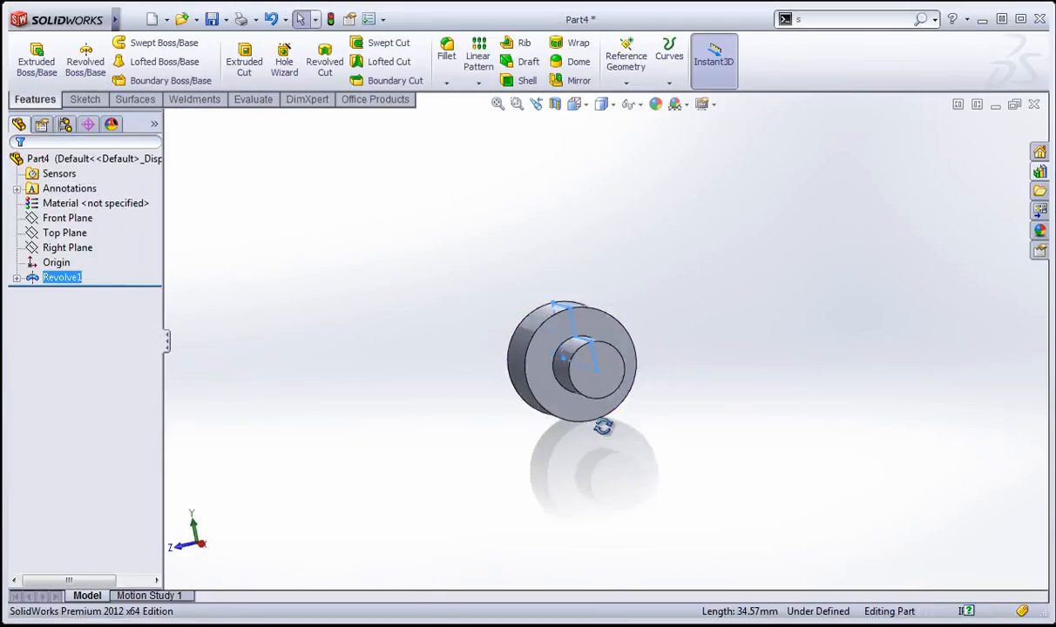
Examine the revolved stepped cylinder from the front and at an angle, comparing its steps with the profile sketch of the selected revolve
middle_click_drag(689, 370, 585, 340)
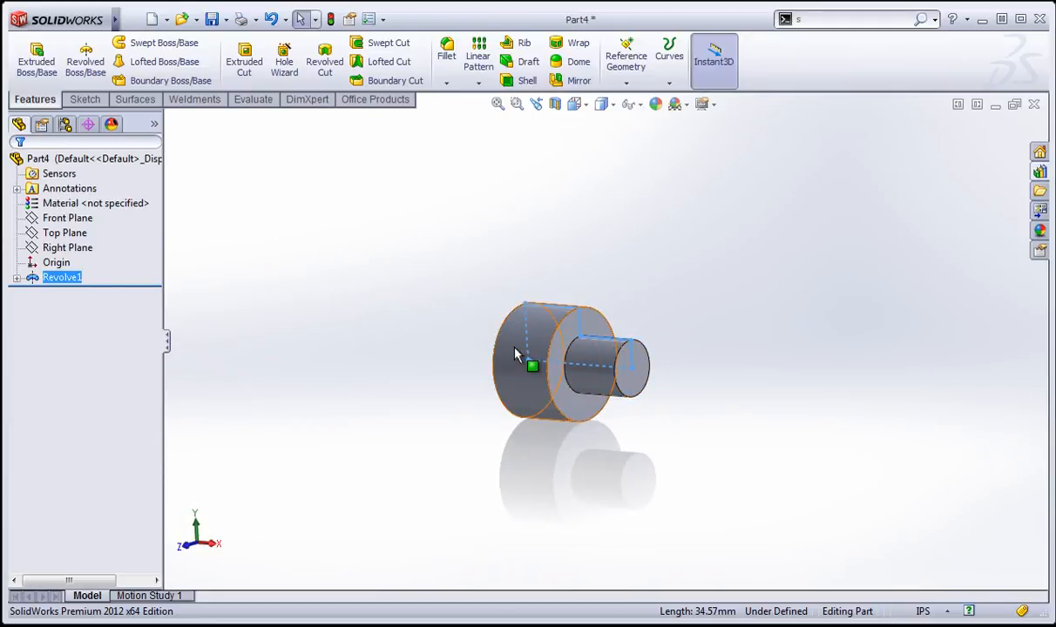
key("ctrl+1")
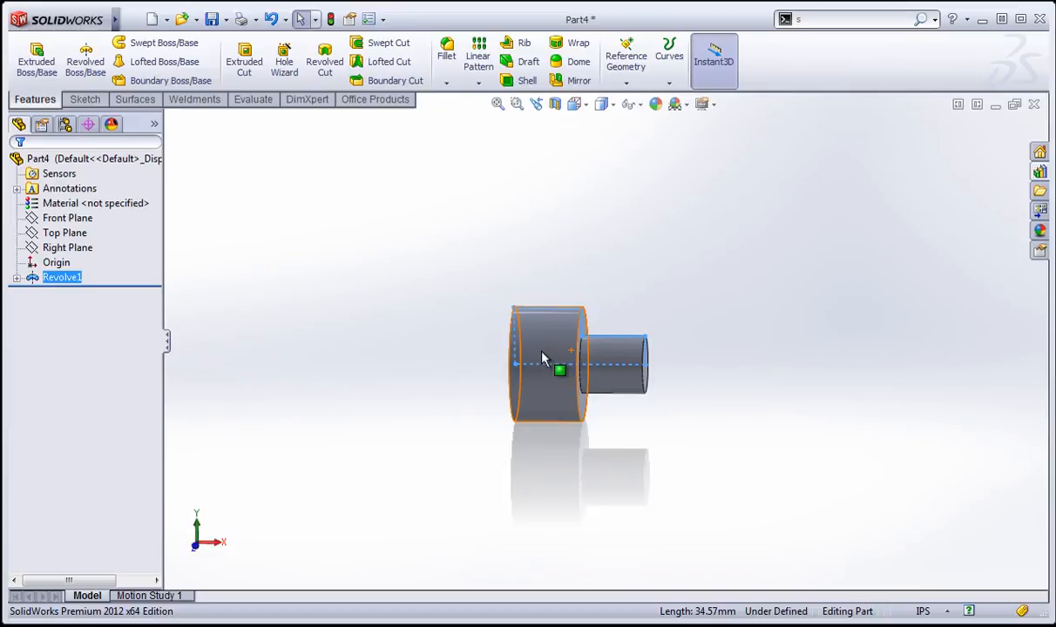
middle_click_drag(731, 364, 649, 363)
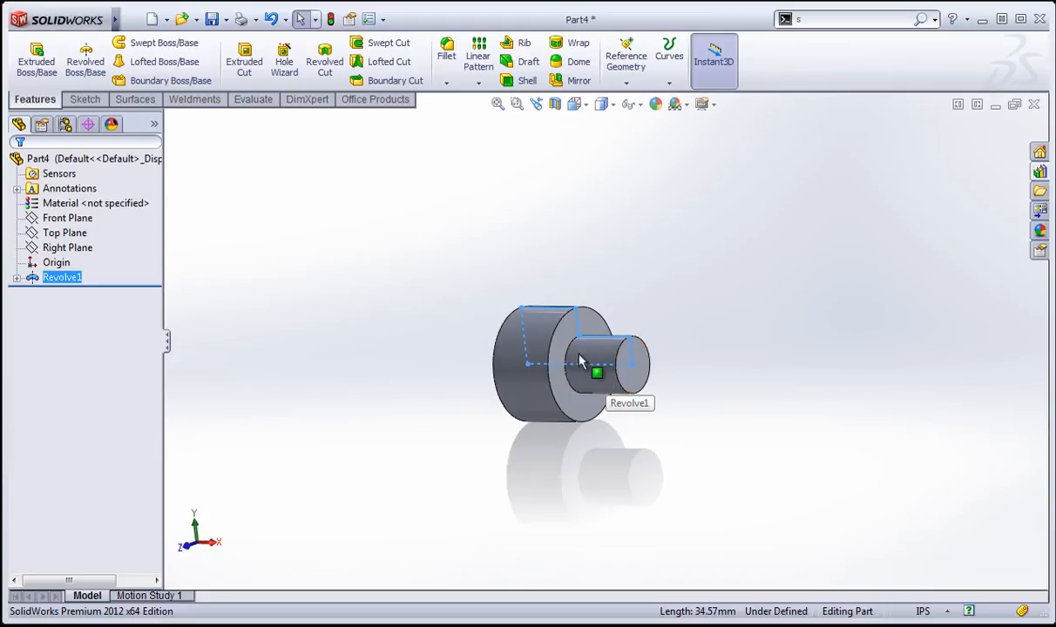
scroll(597, 335, "down", 2)
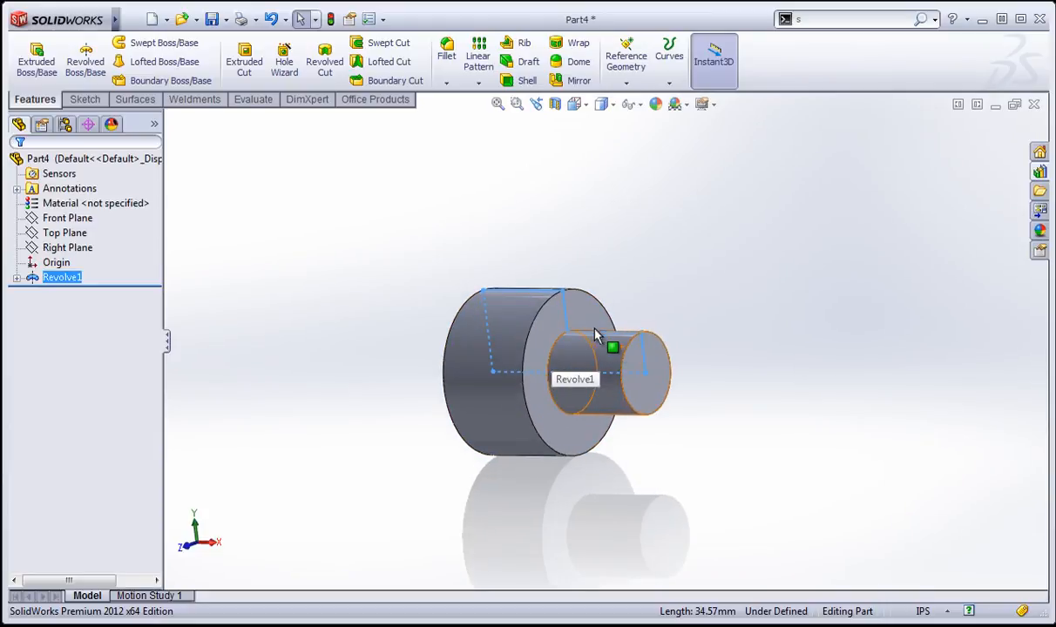
mouse_move(573, 308)
middle_mouse_down()
mouse_move(596, 262)
mouse_move(578, 323)
middle_mouse_up()
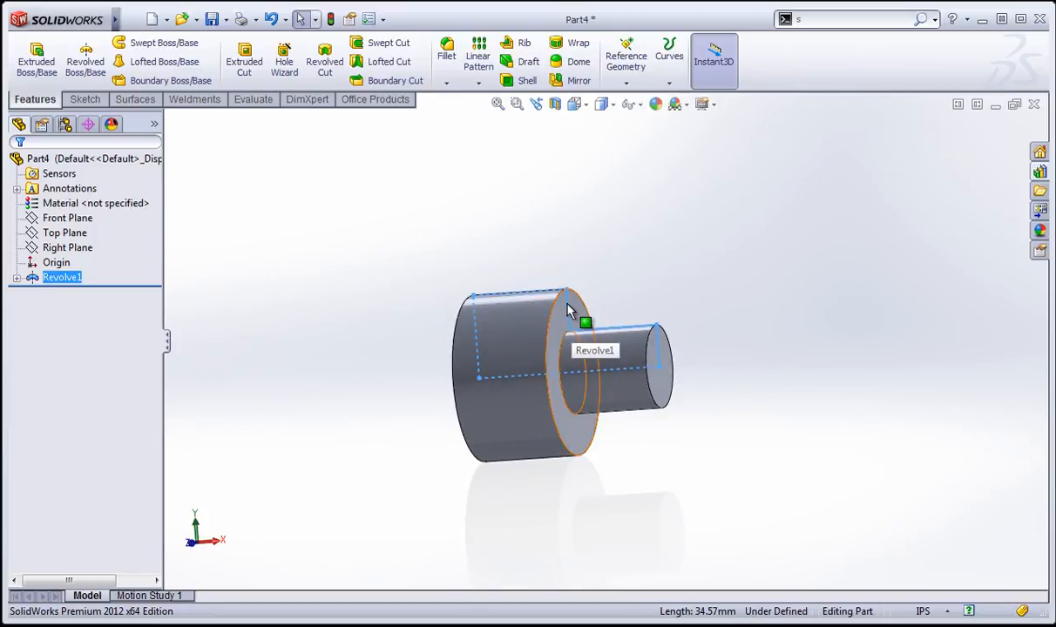
middle_click_drag(432, 365, 452, 330)
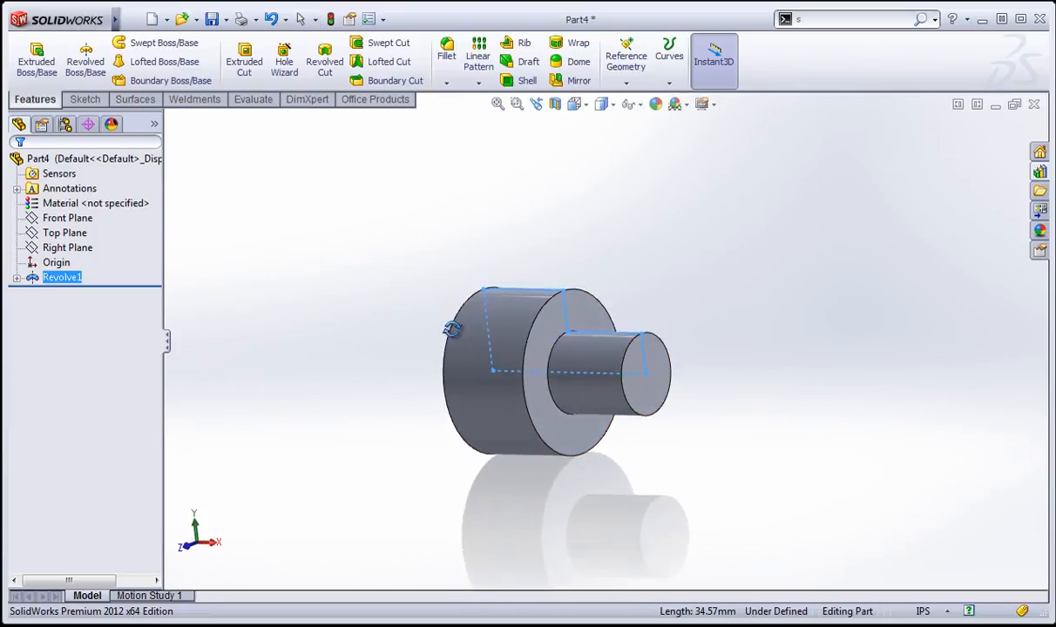
left_click(69, 278)
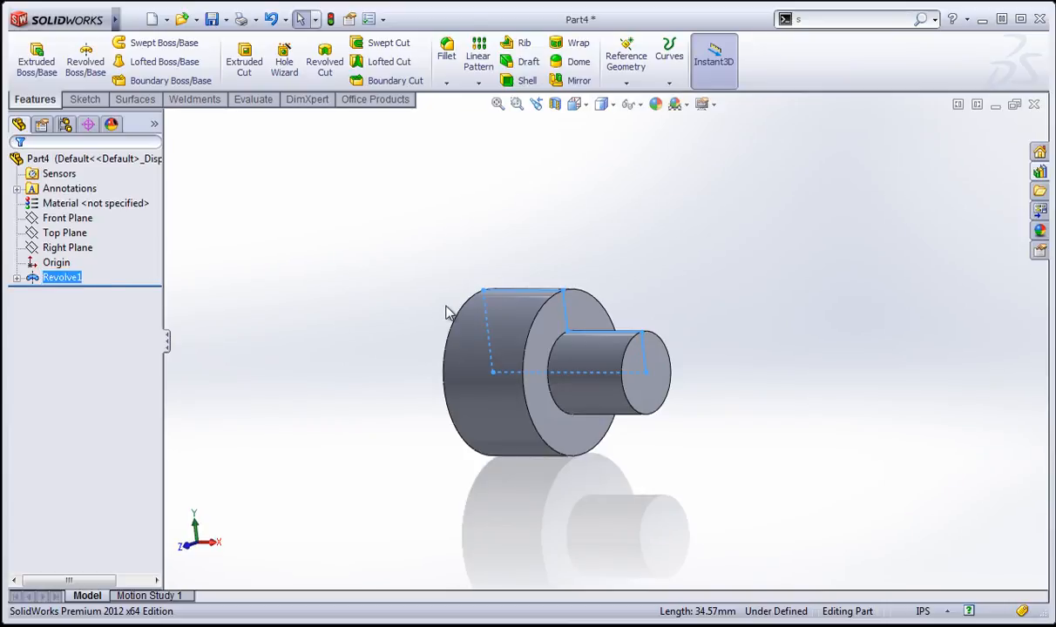